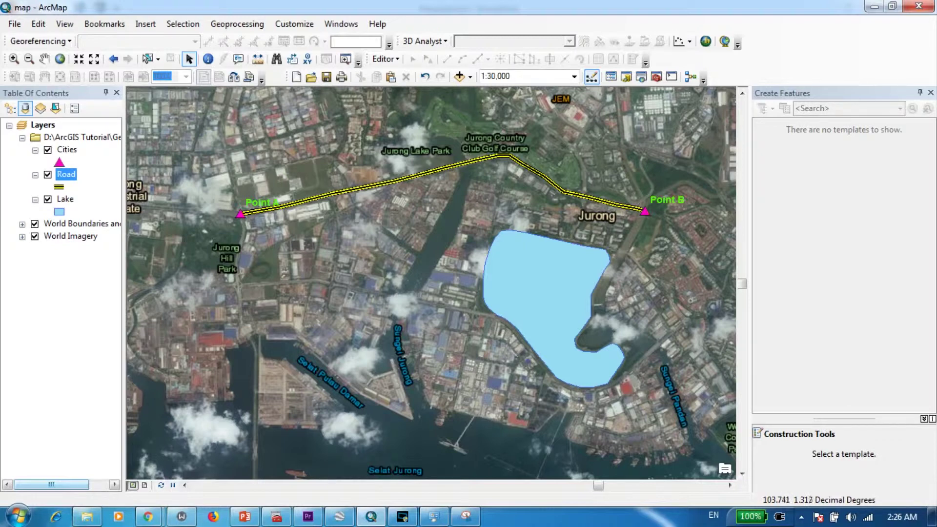
- Open the Lake layer's attribute table and move the table window lower
{"action": "left_click", "coordinate": [48, 200]}
{"action": "left_click", "coordinate": [49, 200]}
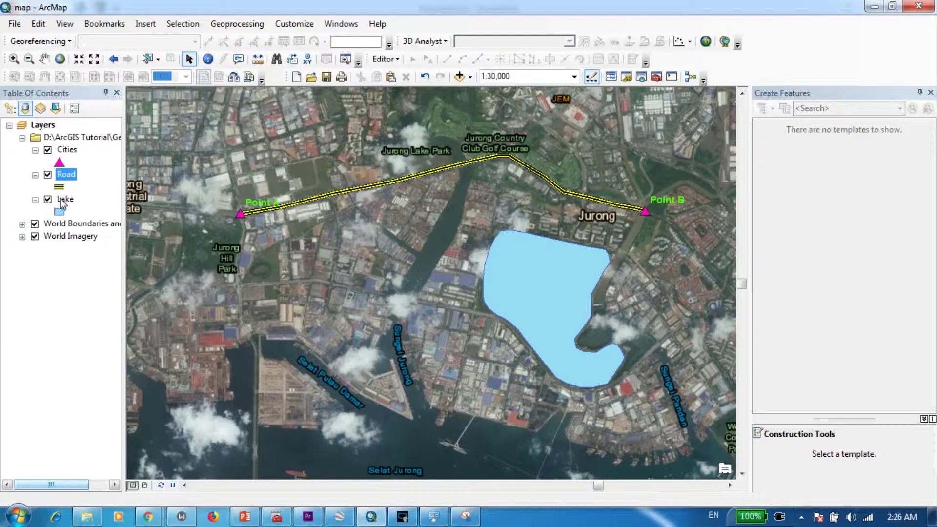
{"action": "left_click", "coordinate": [64, 200]}
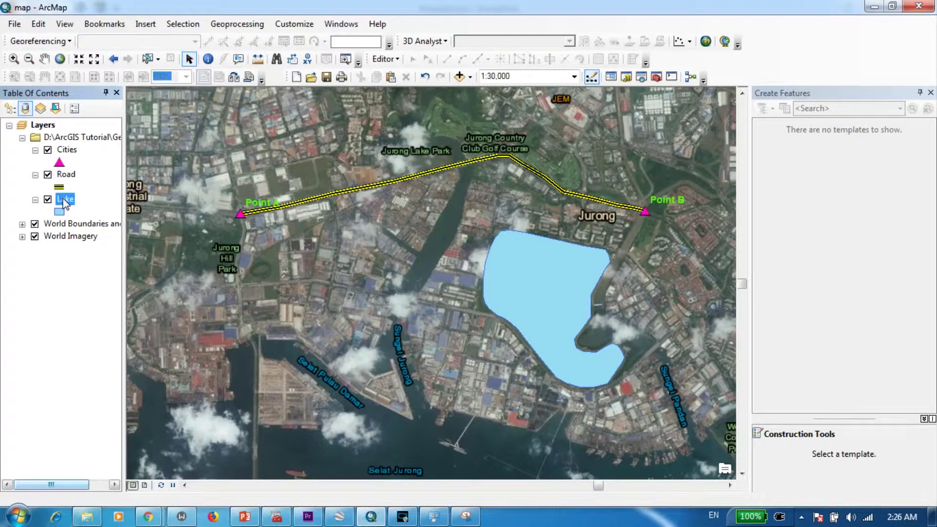
{"action": "right_click", "coordinate": [64, 200]}
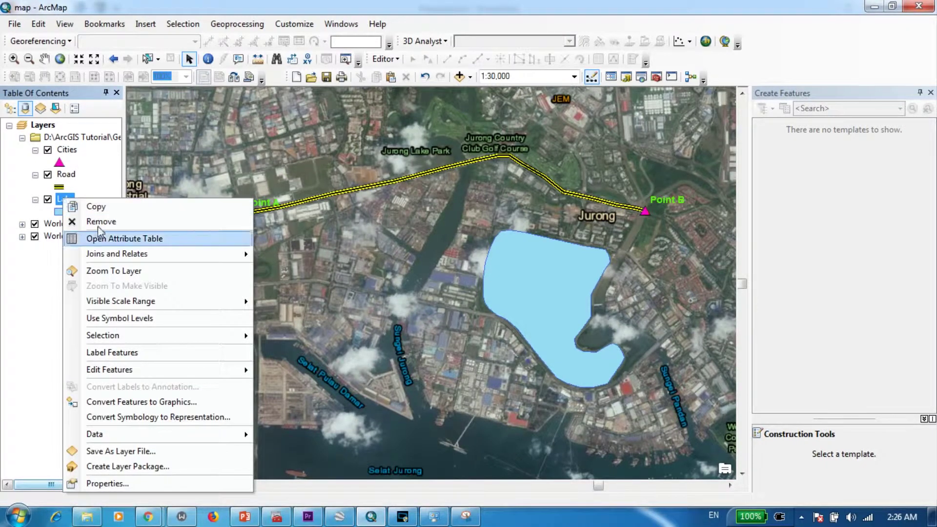
{"action": "left_click", "coordinate": [121, 239]}
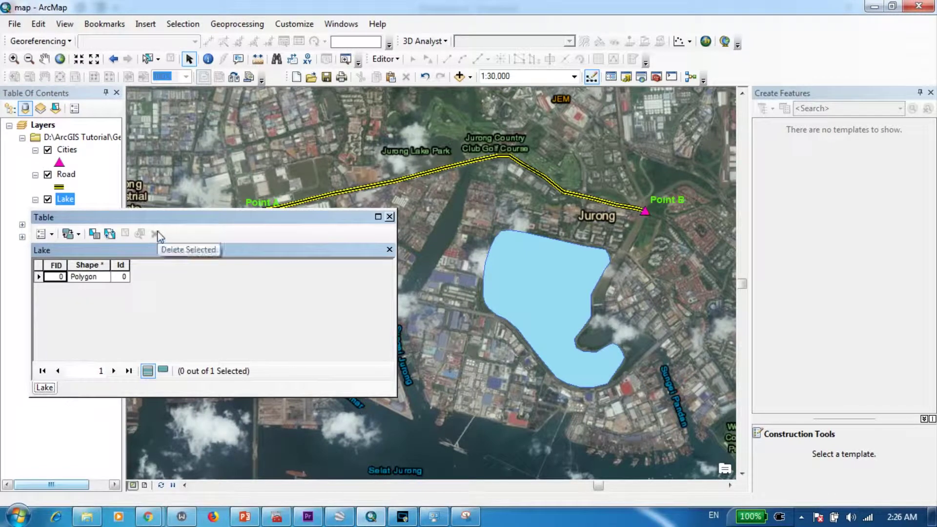
{"action": "left_click_drag", "start_coordinate": [171, 218], "coordinate": [188, 286]}
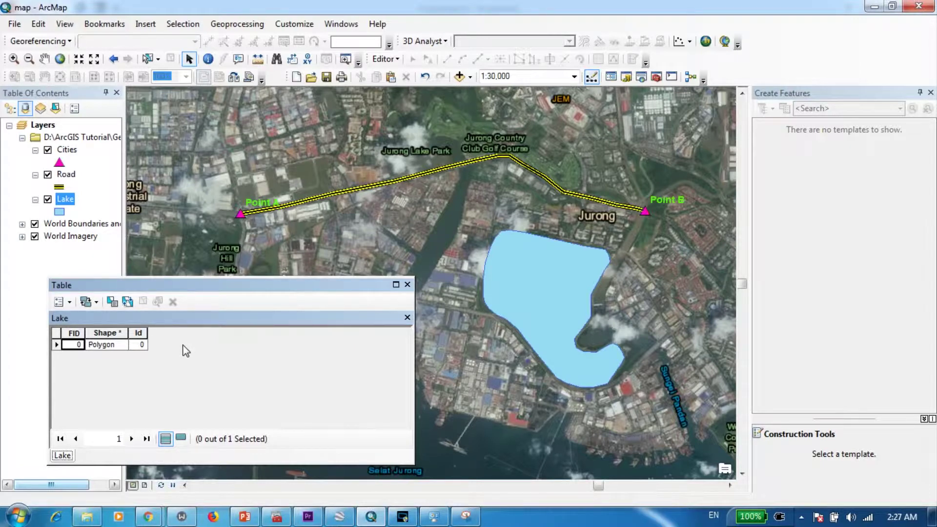
- Create a Double field called Area in the Lake table through Add Field
{"action": "left_click", "coordinate": [71, 302]}
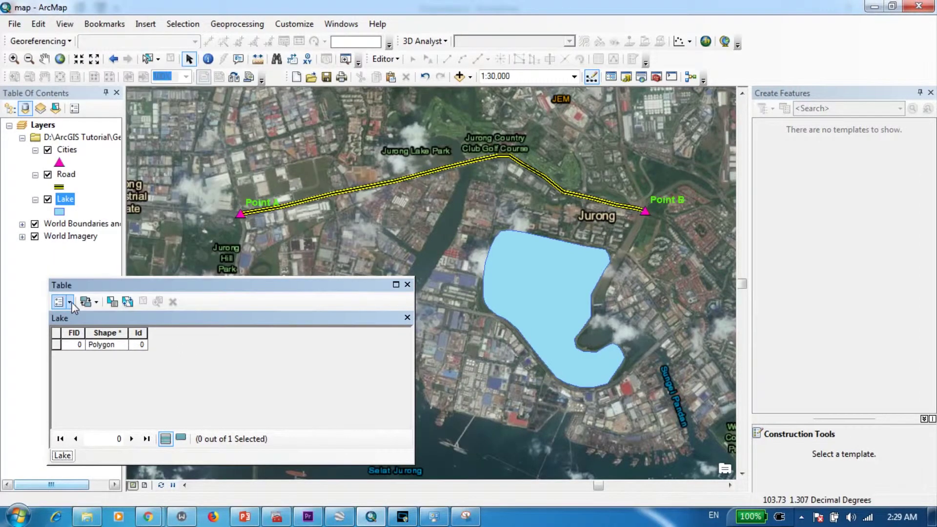
{"action": "left_click", "coordinate": [70, 302]}
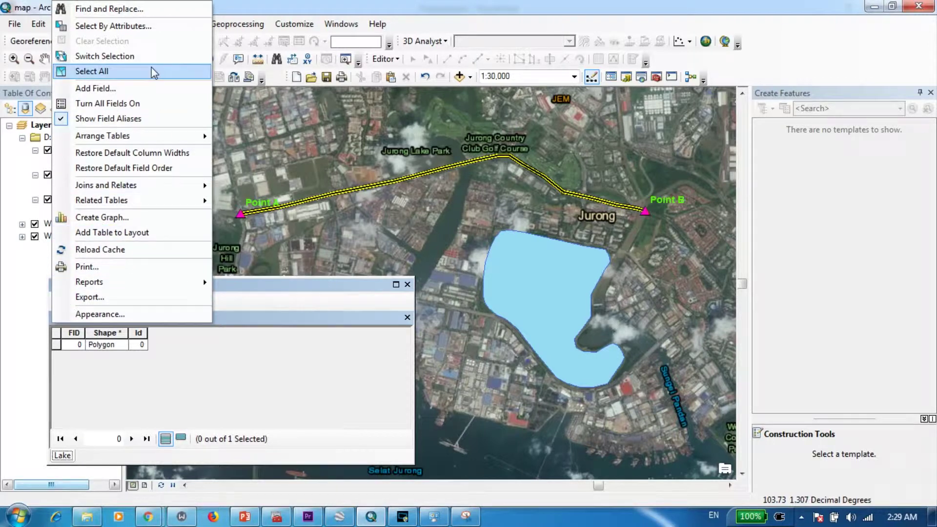
{"action": "left_click", "coordinate": [141, 88]}
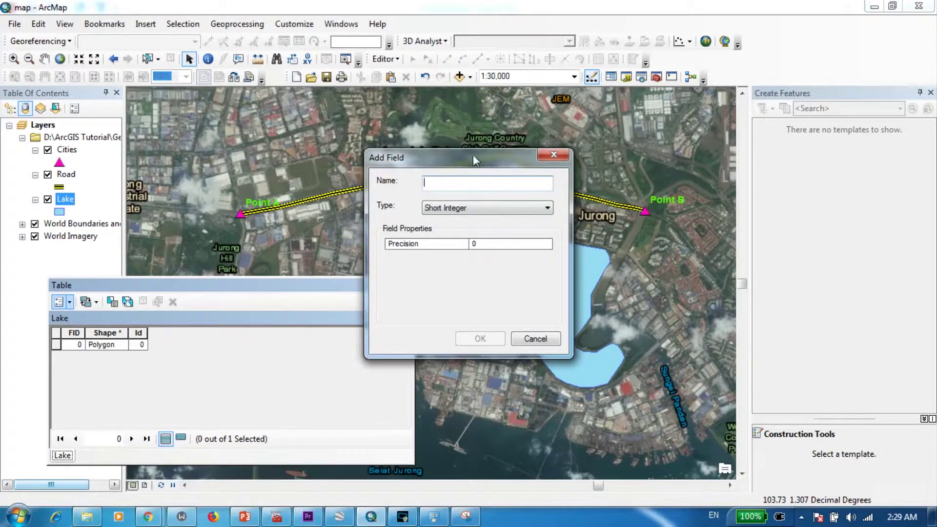
{"action": "left_click_drag", "start_coordinate": [472, 156], "coordinate": [356, 274]}
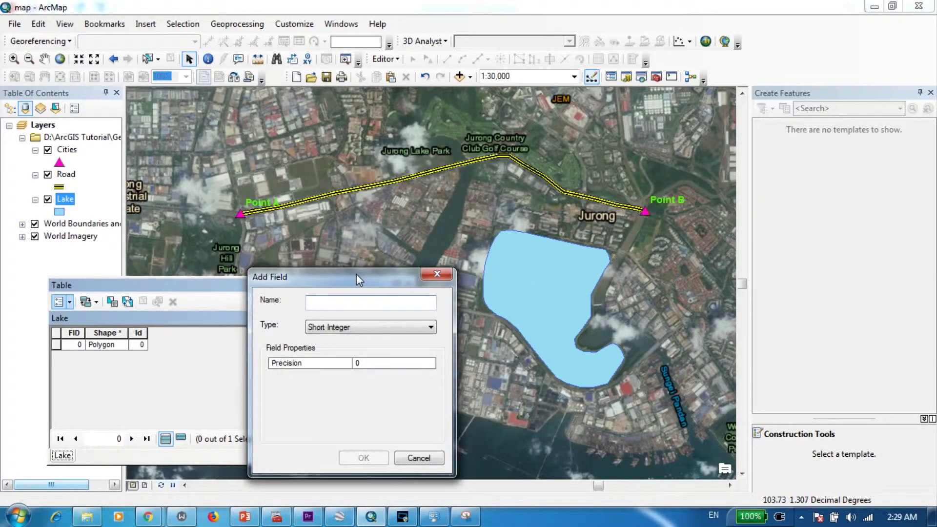
{"action": "type", "text": "Area"}
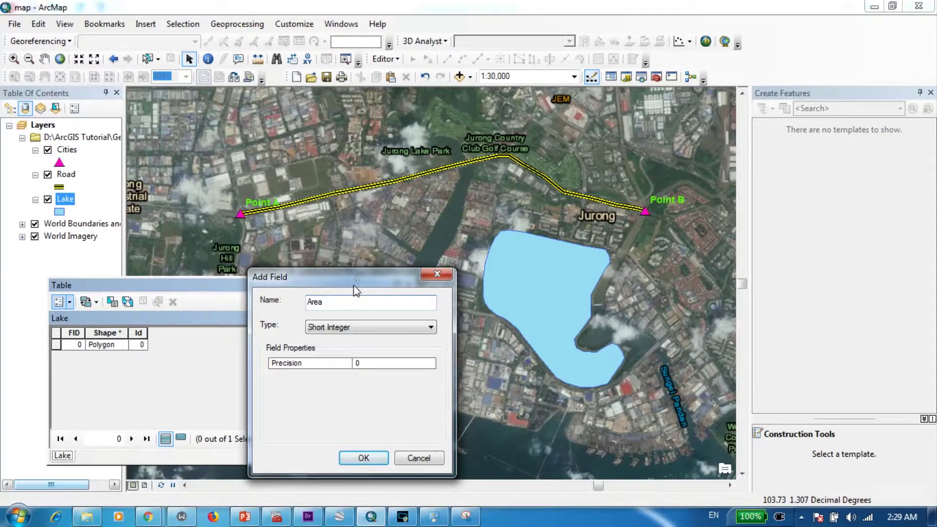
{"action": "left_click_drag", "start_coordinate": [341, 276], "coordinate": [335, 246]}
{"action": "left_click", "coordinate": [364, 296]}
{"action": "left_click", "coordinate": [350, 384]}
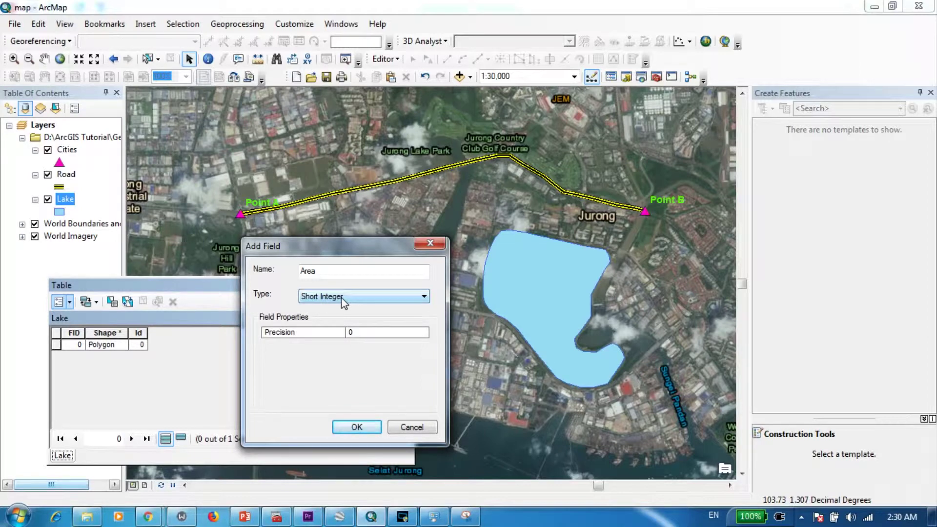
{"action": "left_click", "coordinate": [341, 297]}
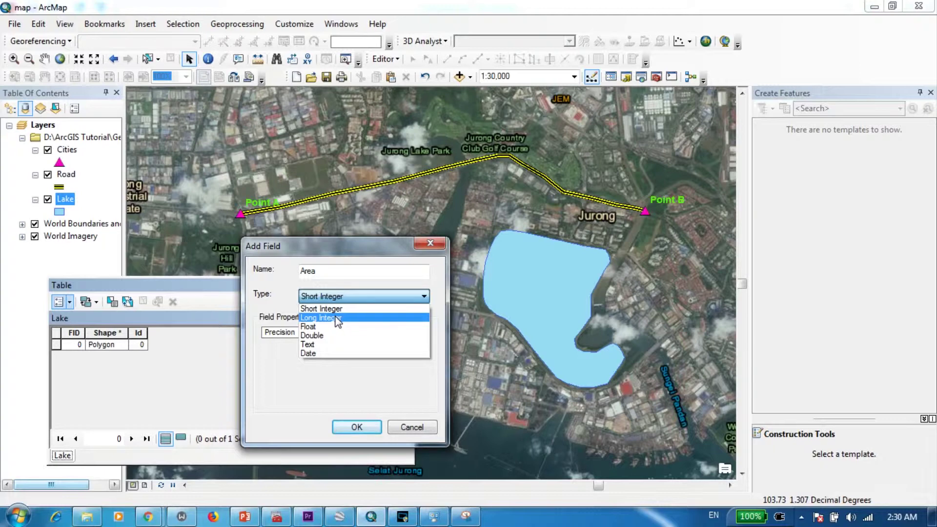
{"action": "left_click", "coordinate": [318, 335]}
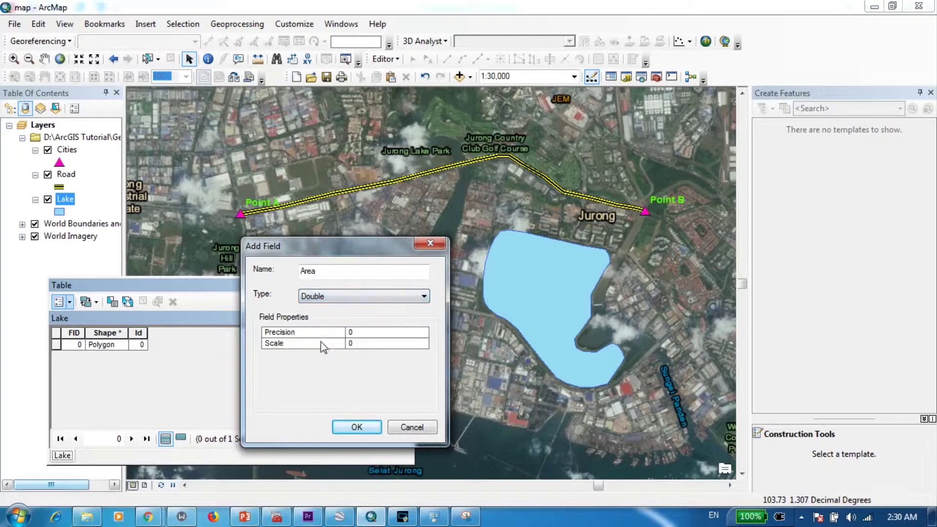
{"action": "left_click", "coordinate": [356, 425]}
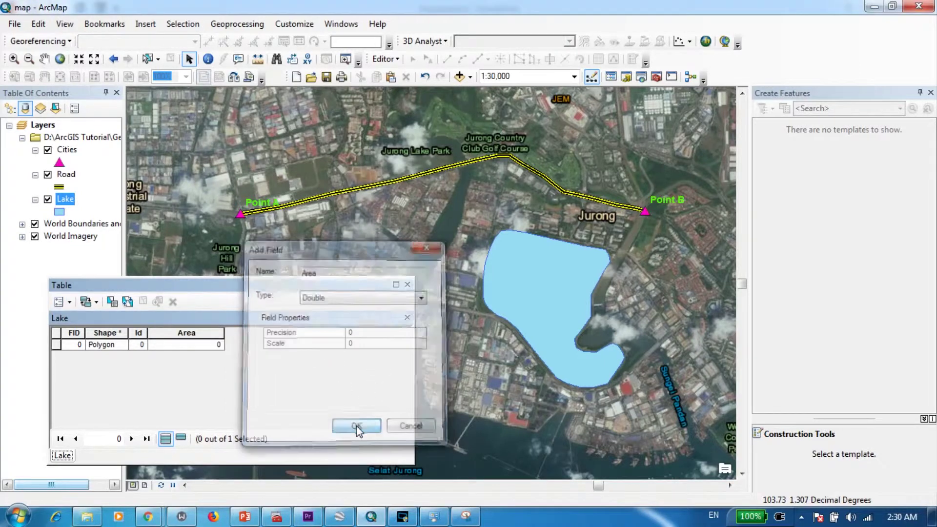
- Start Calculate Geometry on the Area column, agreeing to calculate outside an edit session
{"action": "left_click", "coordinate": [189, 333]}
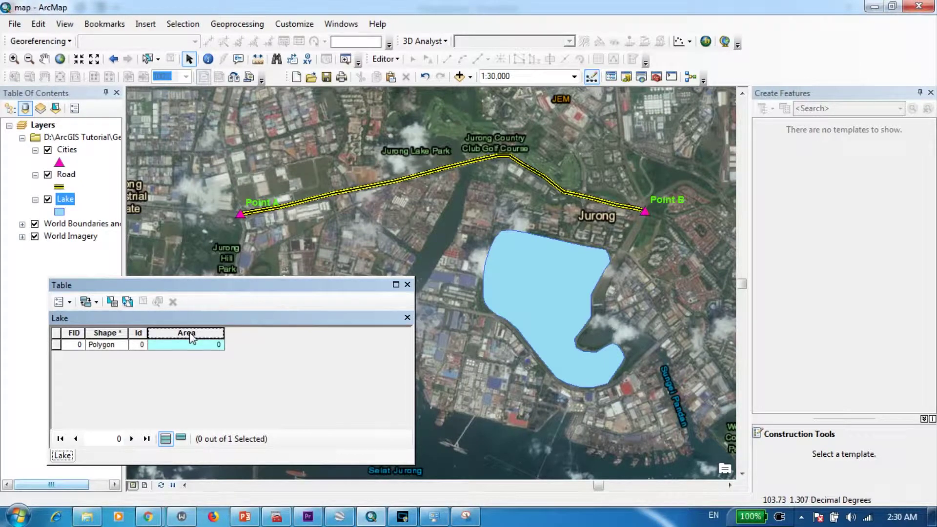
{"action": "right_click", "coordinate": [192, 337]}
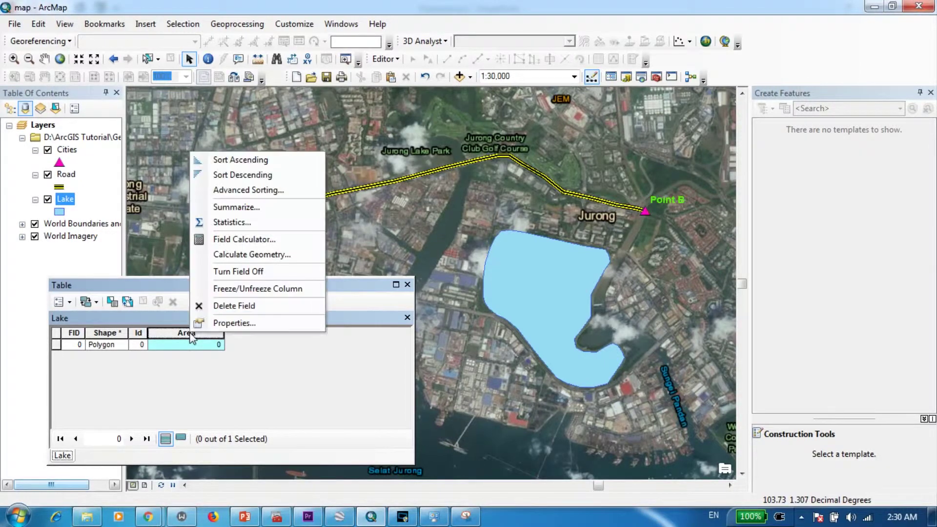
{"action": "left_click", "coordinate": [253, 255]}
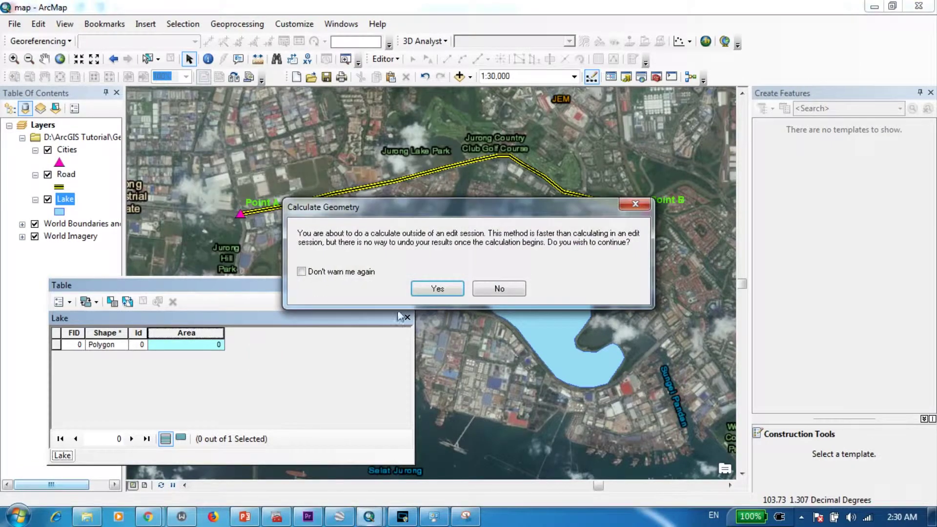
{"action": "left_click", "coordinate": [438, 289]}
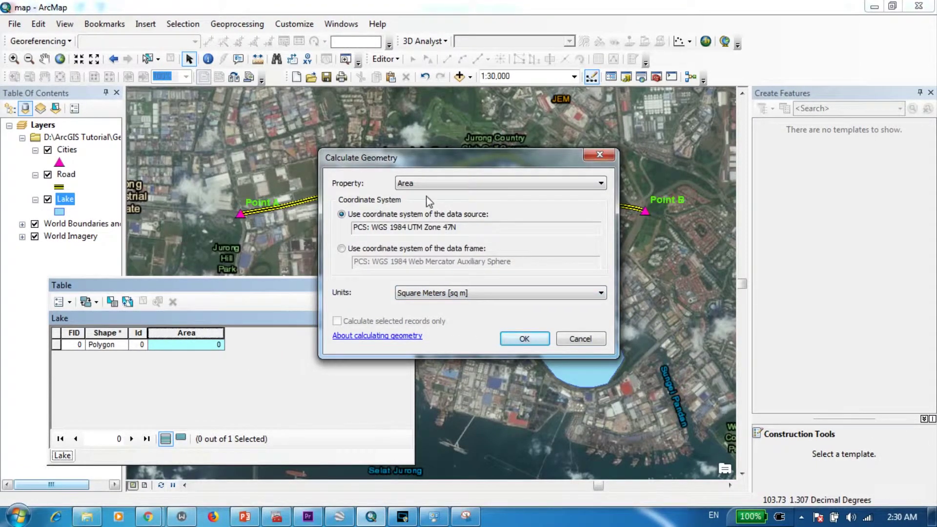
{"action": "left_click_drag", "start_coordinate": [385, 160], "coordinate": [326, 258]}
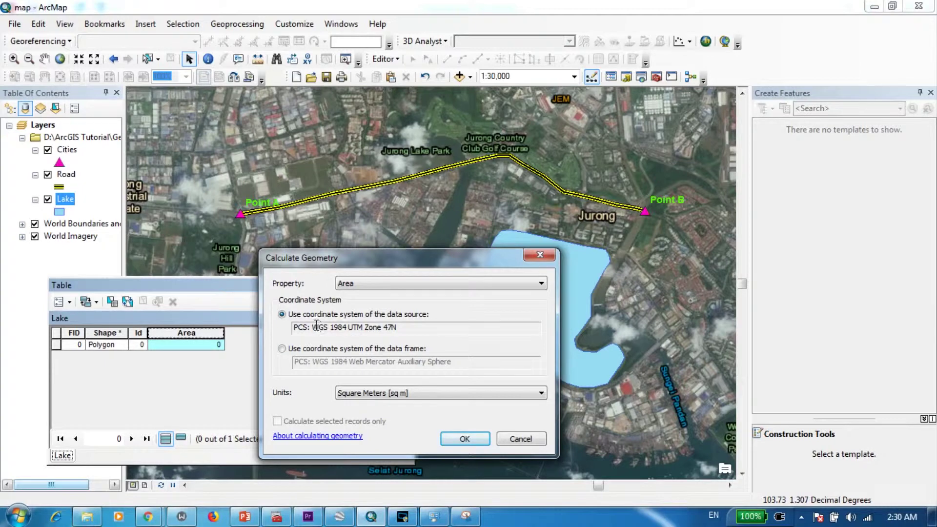
{"action": "left_click_drag", "start_coordinate": [312, 325], "coordinate": [410, 333]}
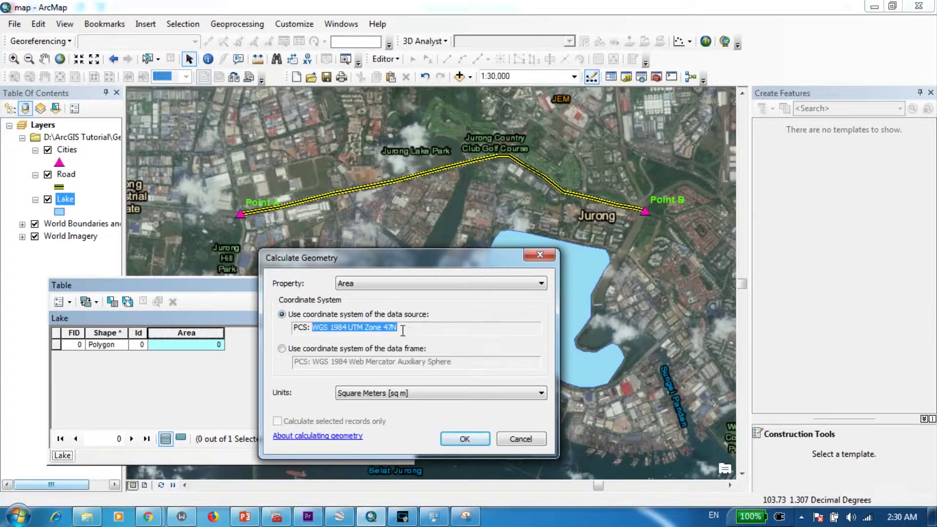
{"action": "left_click", "coordinate": [409, 331]}
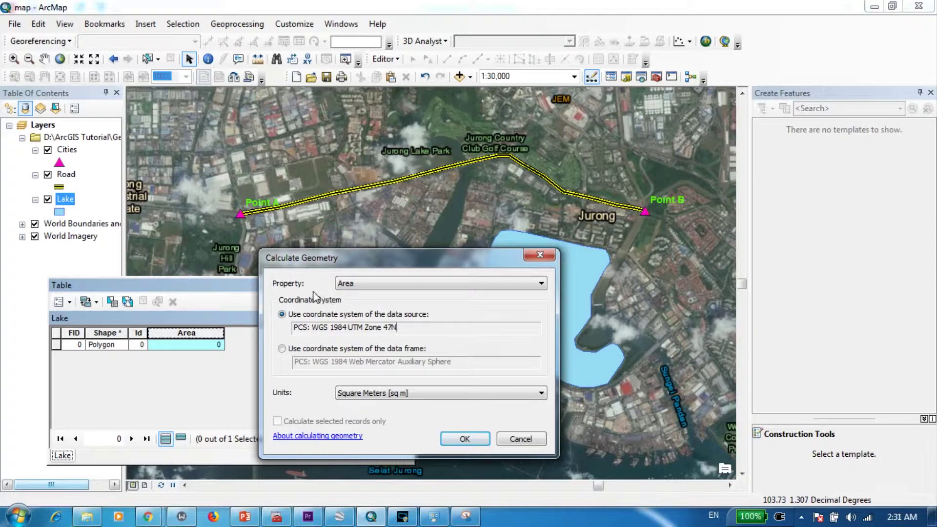
- Calculate Area in Square Meters, filling the lake's value of 1780808.86339
{"action": "left_click", "coordinate": [376, 287]}
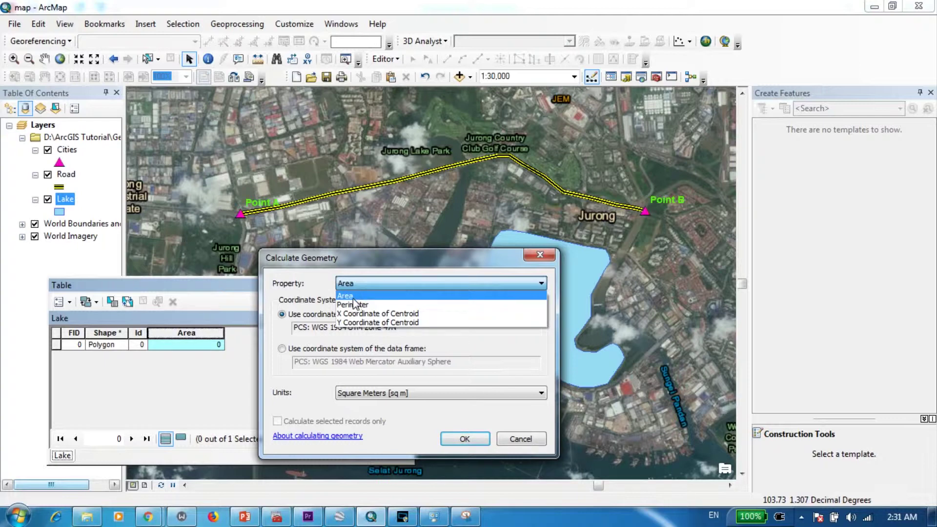
{"action": "left_click", "coordinate": [356, 297]}
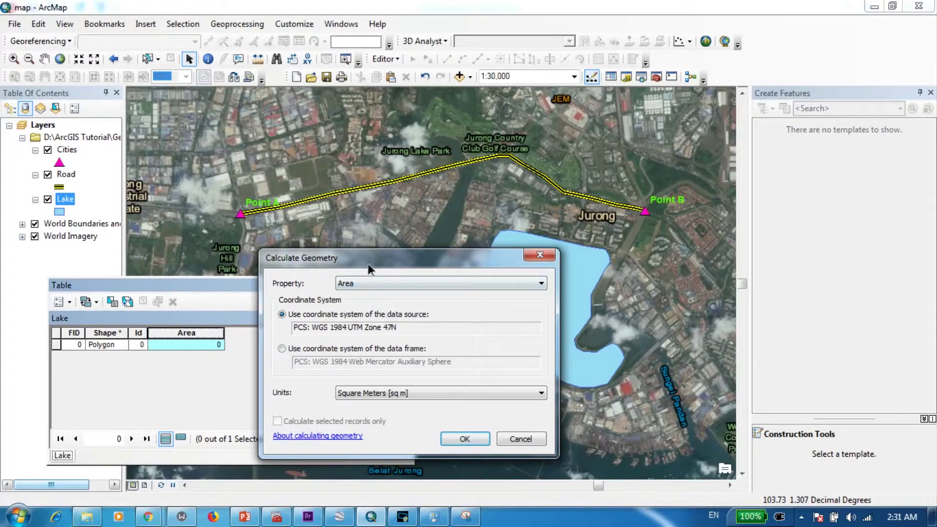
{"action": "left_click_drag", "start_coordinate": [368, 263], "coordinate": [363, 211]}
{"action": "left_click", "coordinate": [352, 341]}
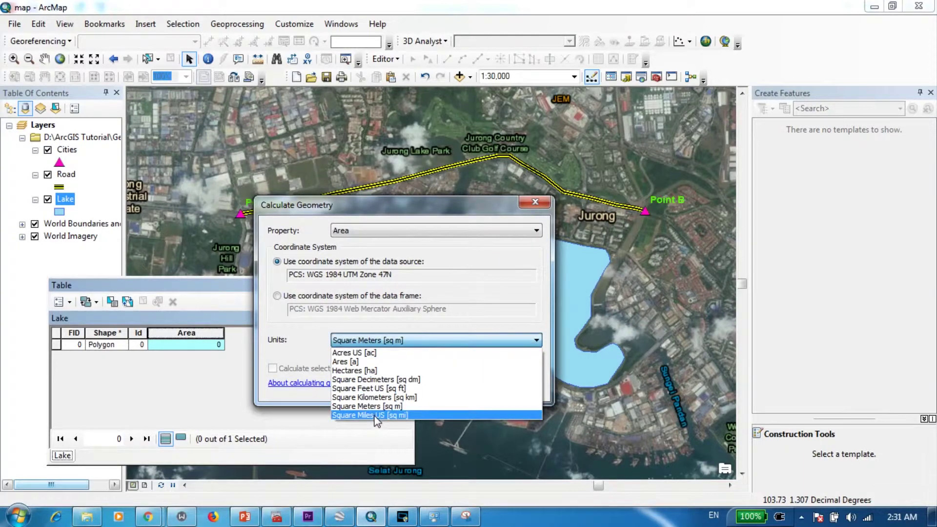
{"action": "left_click", "coordinate": [360, 405]}
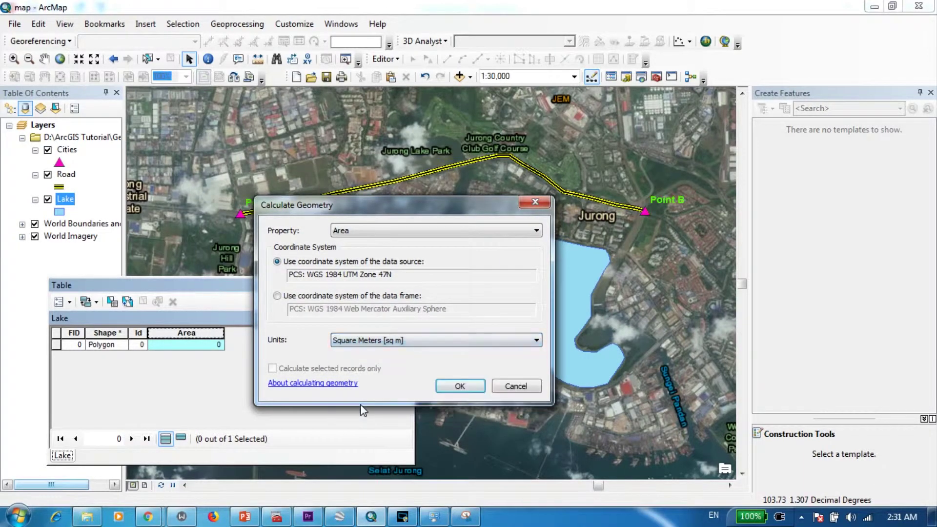
{"action": "left_click", "coordinate": [460, 386]}
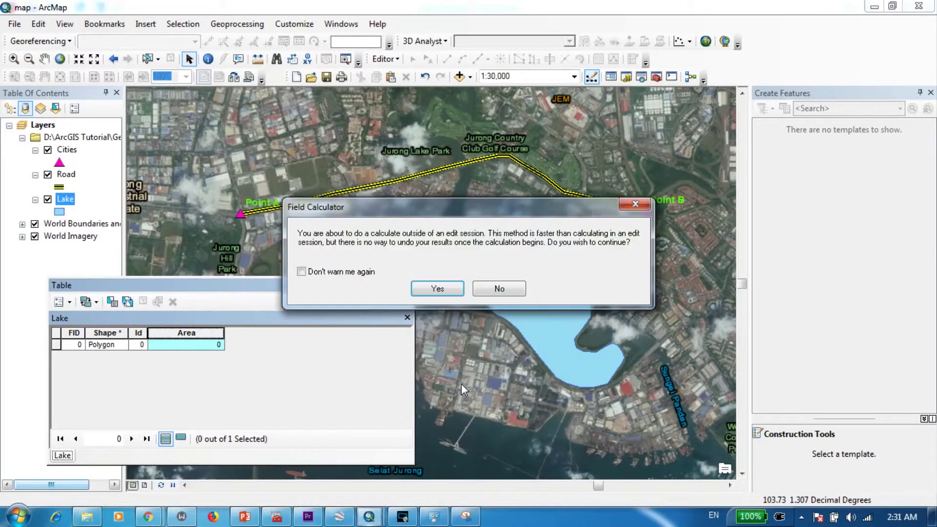
{"action": "left_click", "coordinate": [430, 289]}
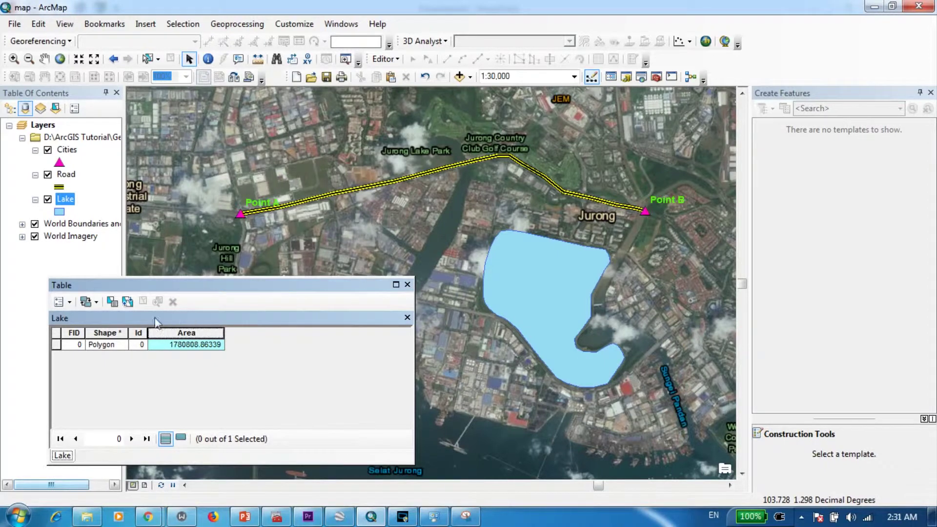
- Create a Long Integer field called Perimeter in the Lake table
{"action": "left_click", "coordinate": [70, 300]}
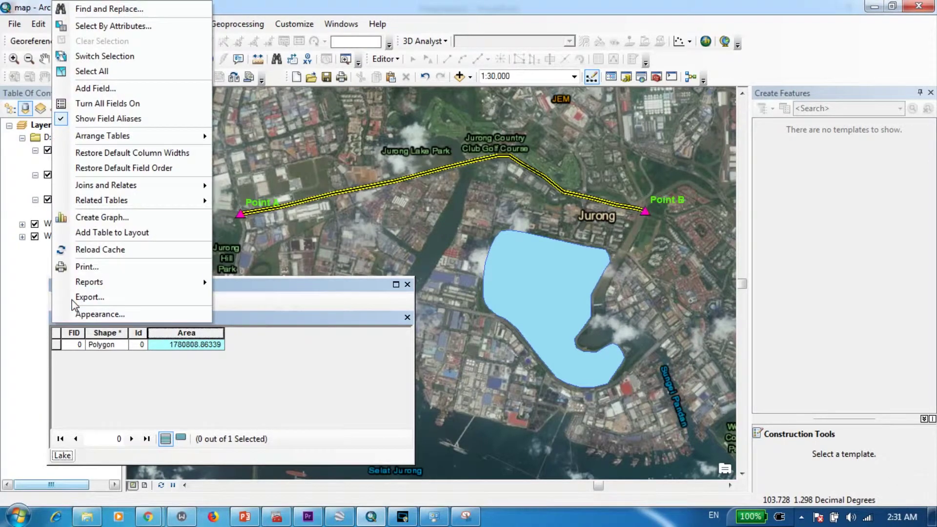
{"action": "left_click", "coordinate": [129, 89]}
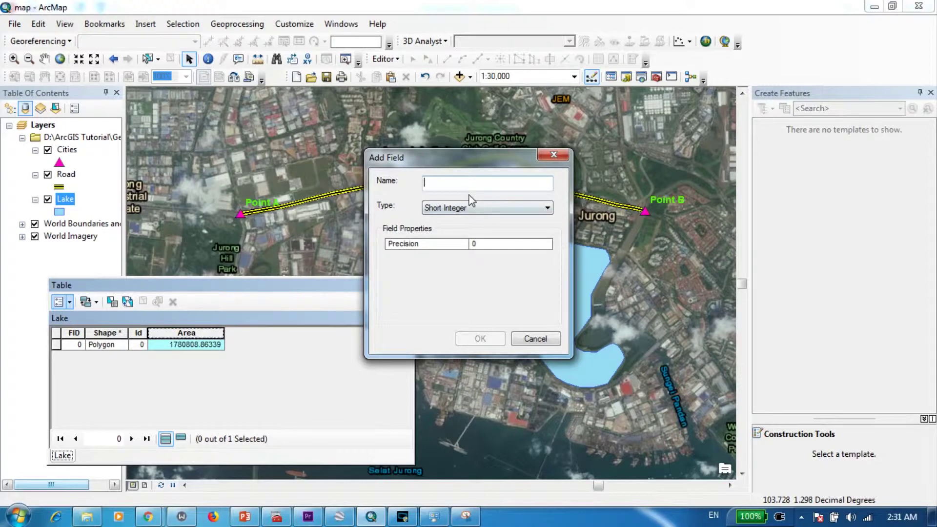
{"action": "type", "text": "Per"}
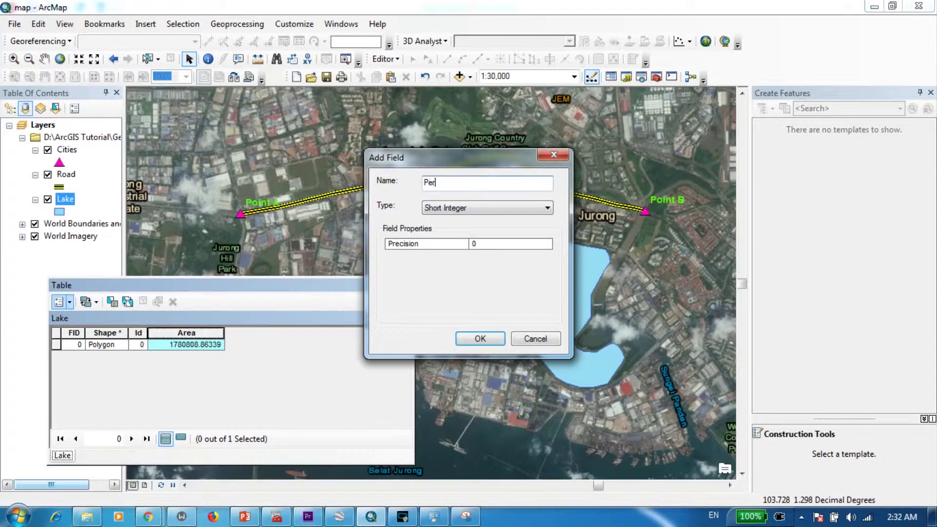
{"action": "key", "text": "BackSpace"}
{"action": "key", "text": "BackSpace"}
{"action": "key", "text": "BackSpace"}
{"action": "type", "text": "Perimete"}
{"action": "left_click", "coordinate": [490, 209]}
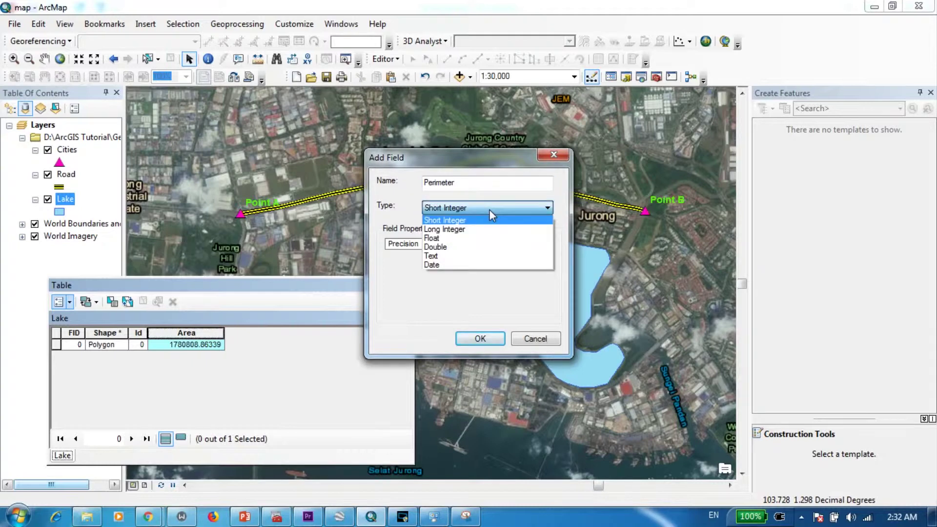
{"action": "left_click", "coordinate": [441, 230]}
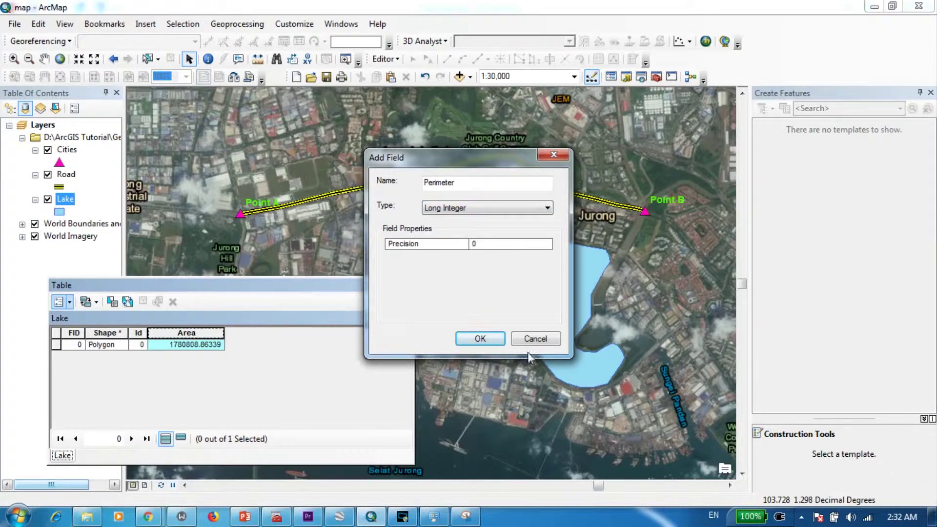
{"action": "left_click", "coordinate": [487, 338]}
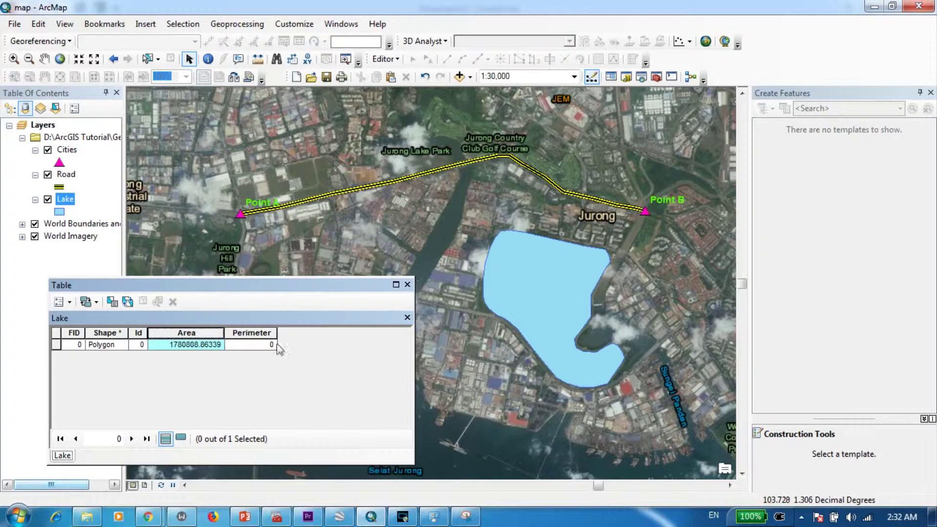
- Calculate the Perimeter column as perimeter in Meters, giving 6270 for the lake
{"action": "left_click", "coordinate": [249, 334]}
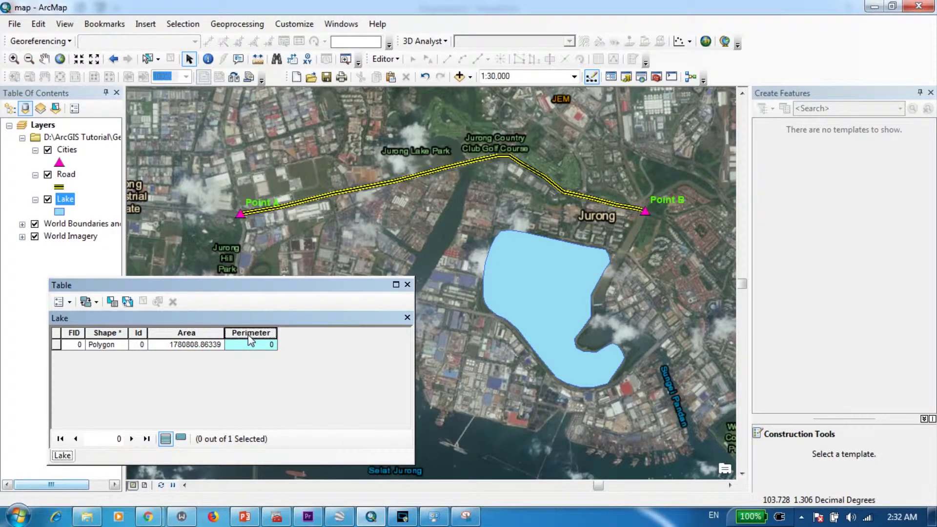
{"action": "right_click", "coordinate": [249, 337]}
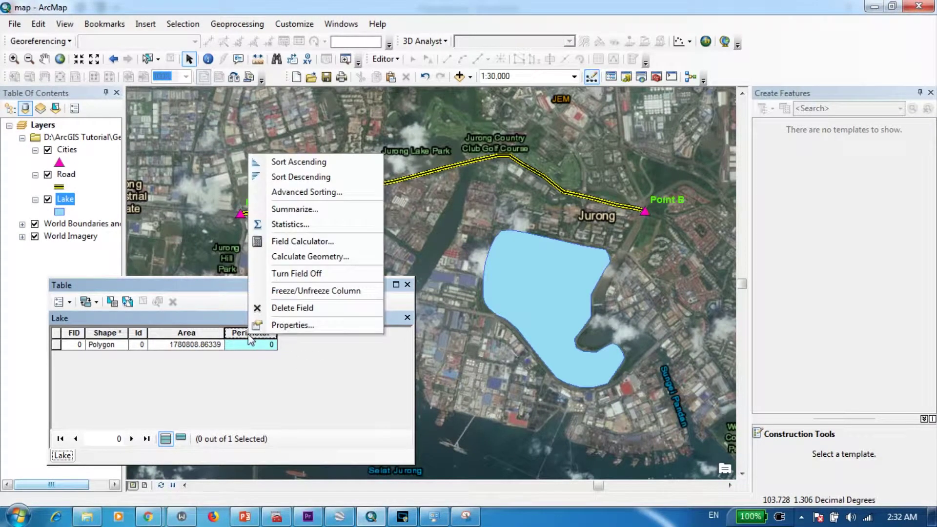
{"action": "left_click", "coordinate": [311, 258]}
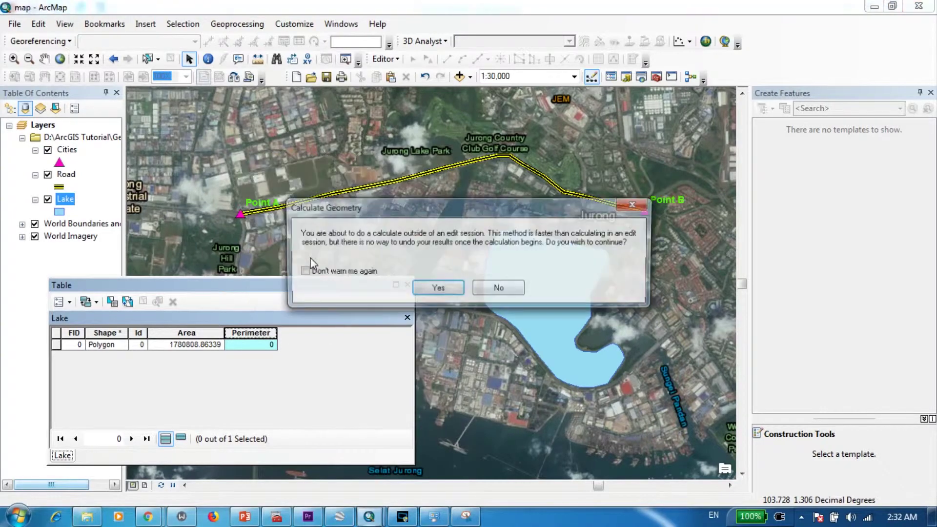
{"action": "left_click", "coordinate": [434, 291]}
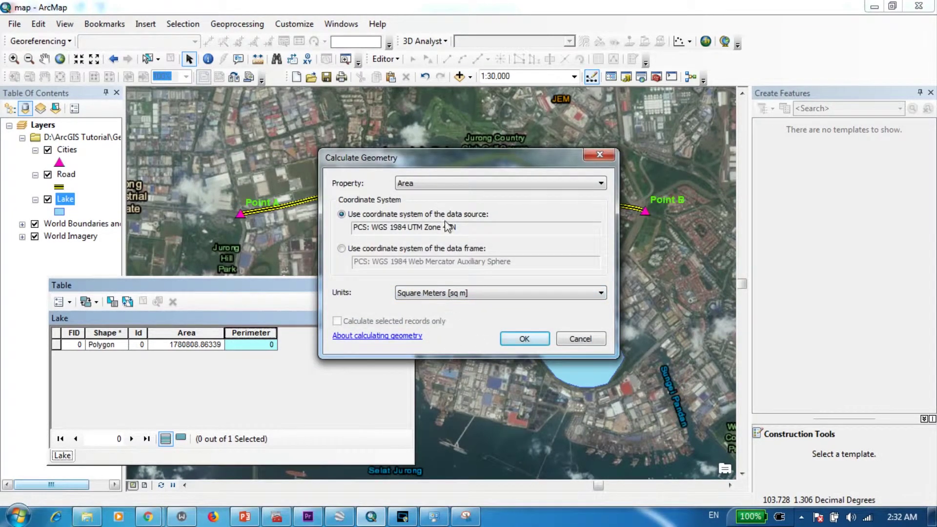
{"action": "left_click", "coordinate": [424, 183]}
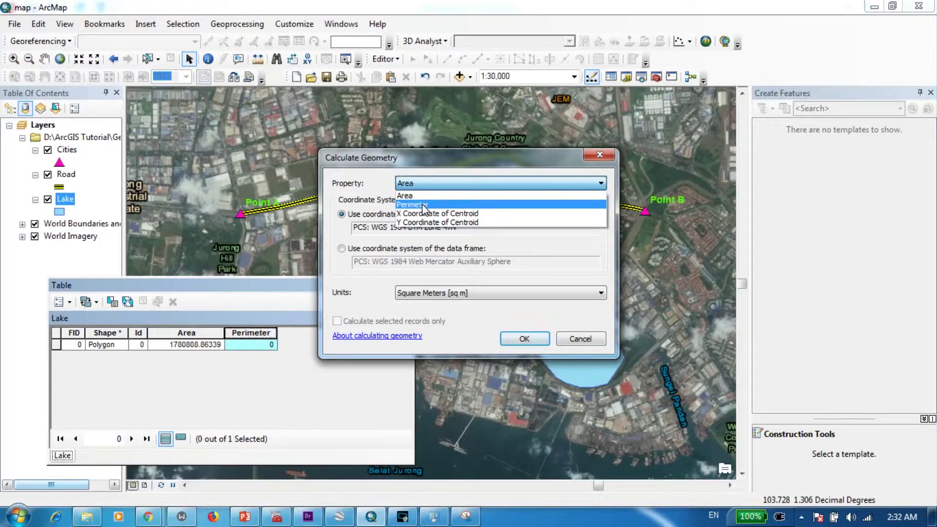
{"action": "left_click", "coordinate": [424, 205]}
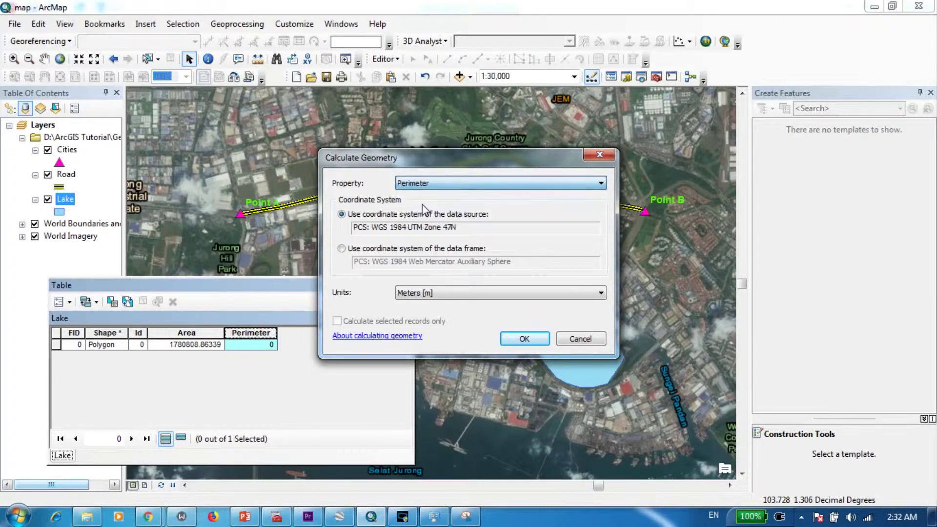
{"action": "left_click", "coordinate": [419, 294]}
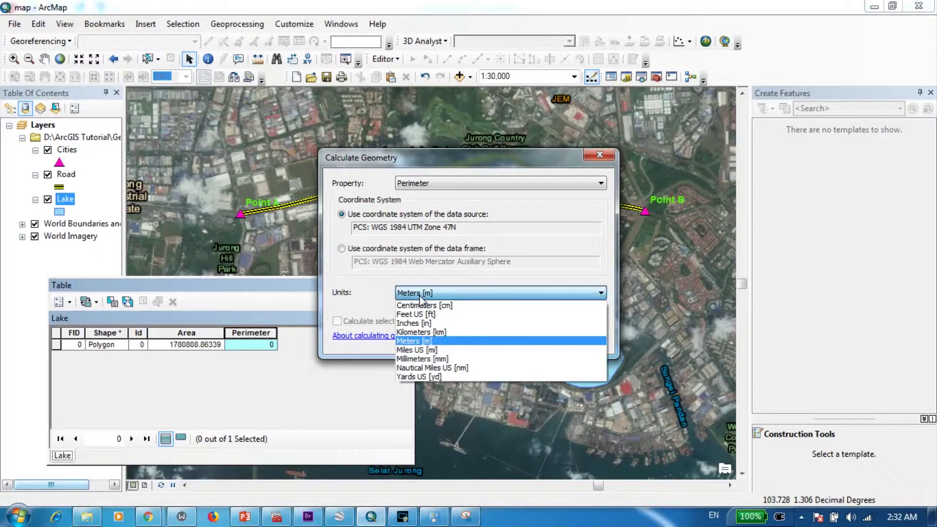
{"action": "left_click", "coordinate": [430, 342]}
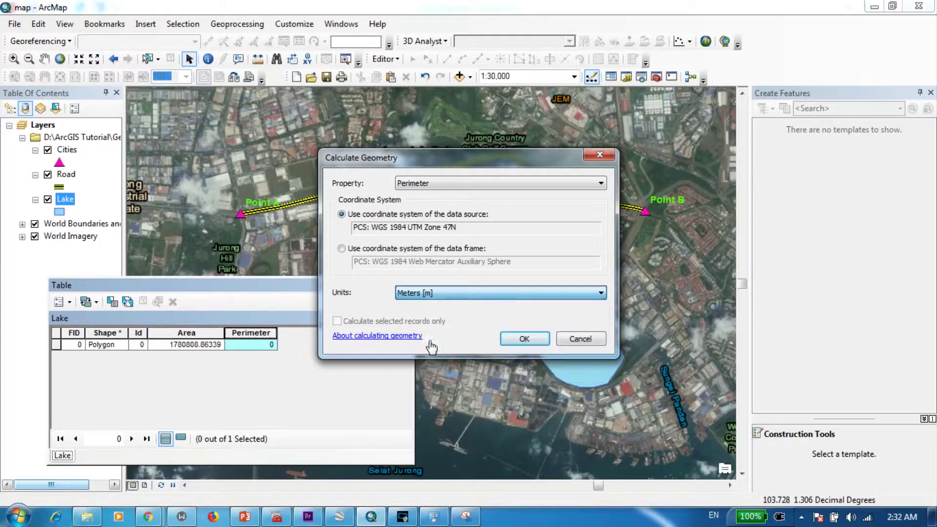
{"action": "left_click", "coordinate": [538, 343]}
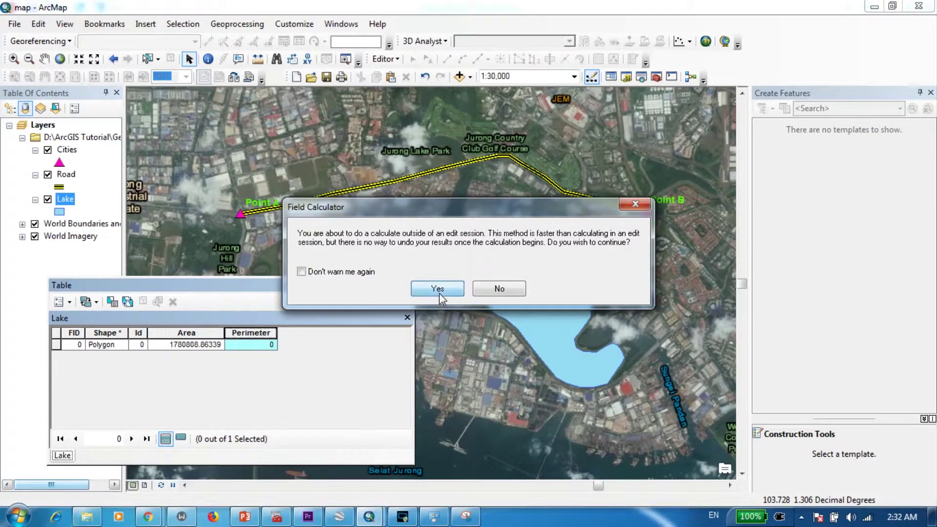
{"action": "left_click", "coordinate": [438, 291]}
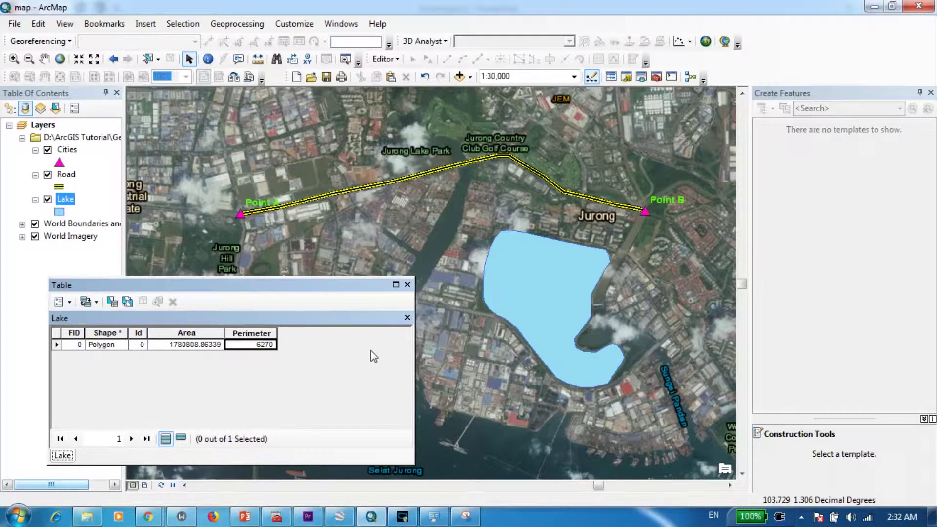
- Close the Lake table and open the Road layer's attribute table, moved lower
{"action": "left_click", "coordinate": [407, 285]}
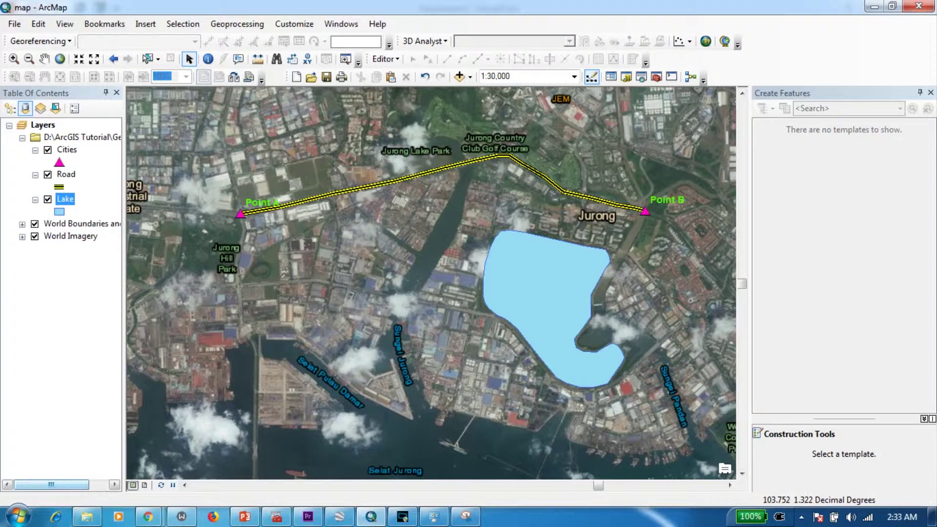
{"action": "left_click", "coordinate": [69, 176]}
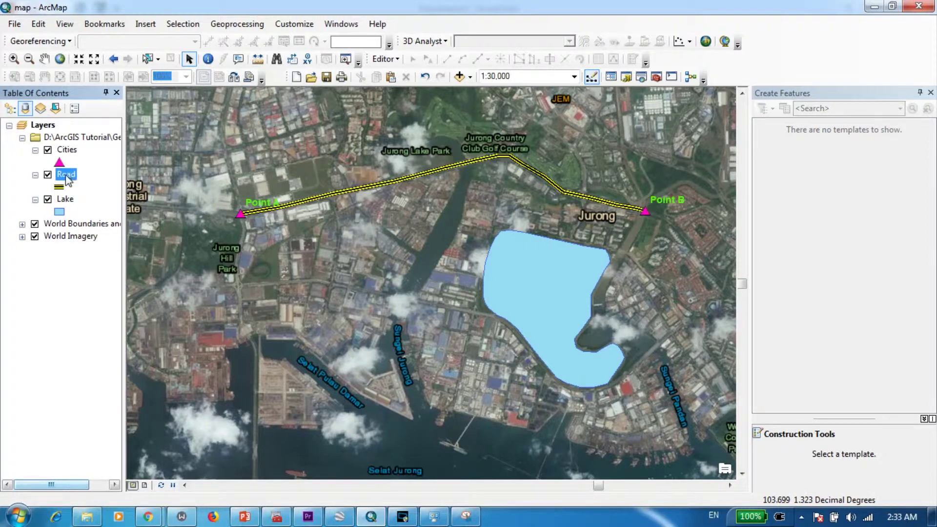
{"action": "right_click", "coordinate": [68, 180]}
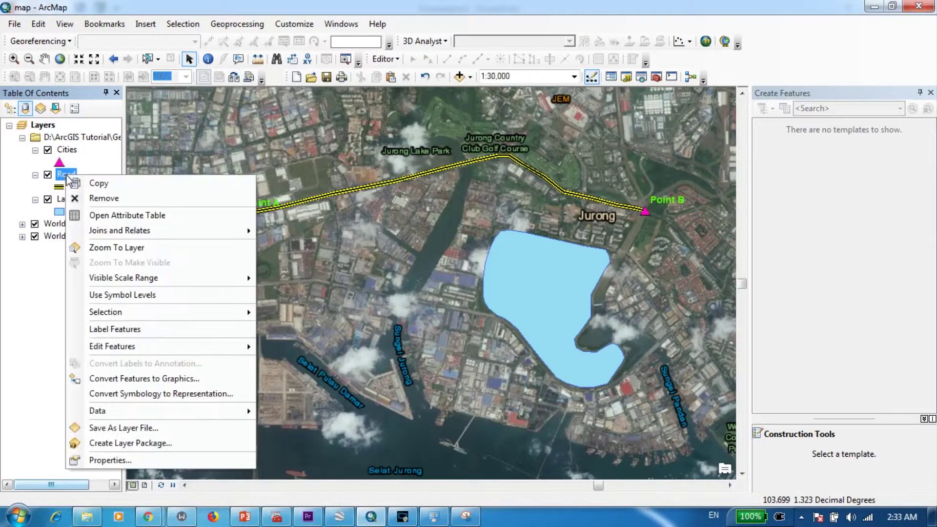
{"action": "left_click", "coordinate": [94, 215]}
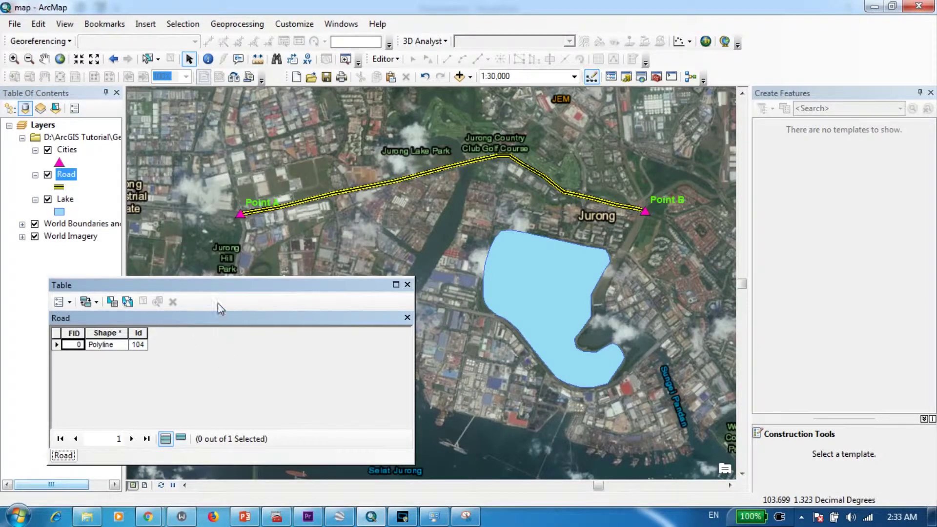
{"action": "left_click_drag", "start_coordinate": [212, 288], "coordinate": [225, 316]}
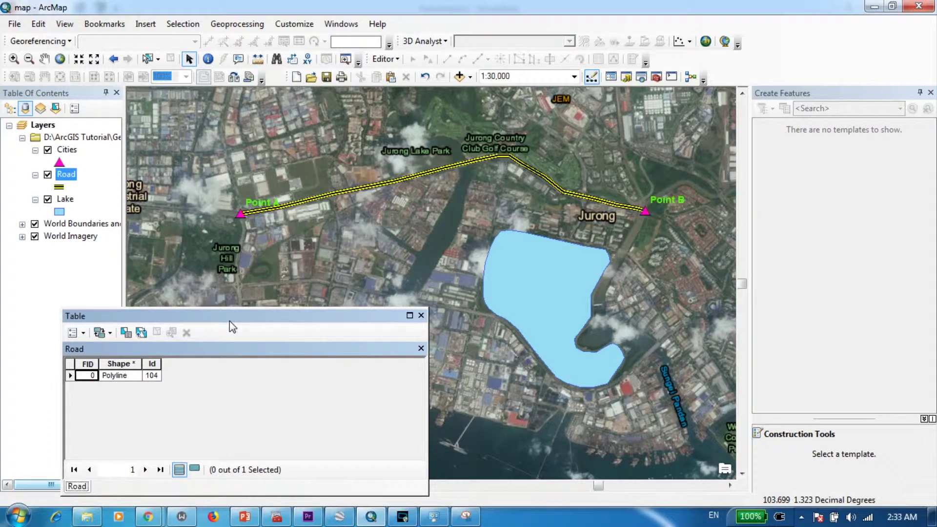
{"action": "left_click", "coordinate": [84, 334]}
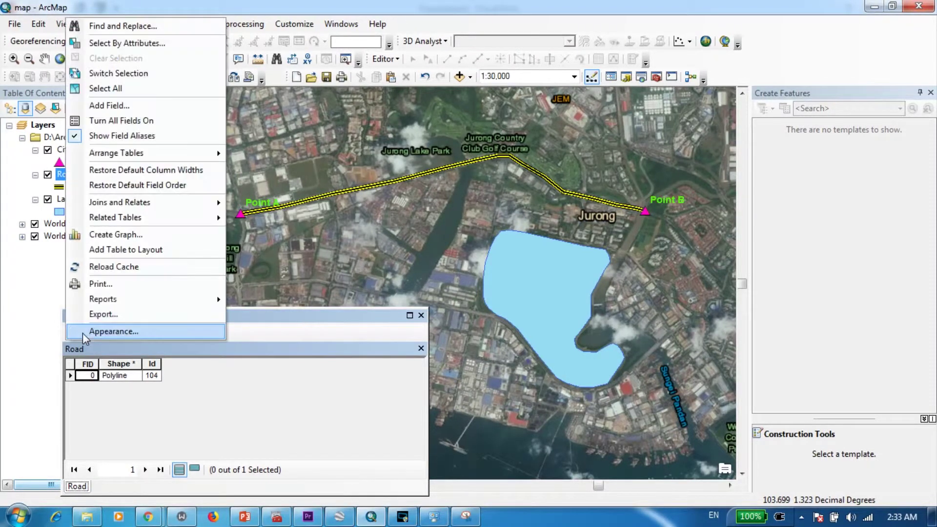
- Add a field named Length to the Road attribute table
{"action": "left_click", "coordinate": [108, 107]}
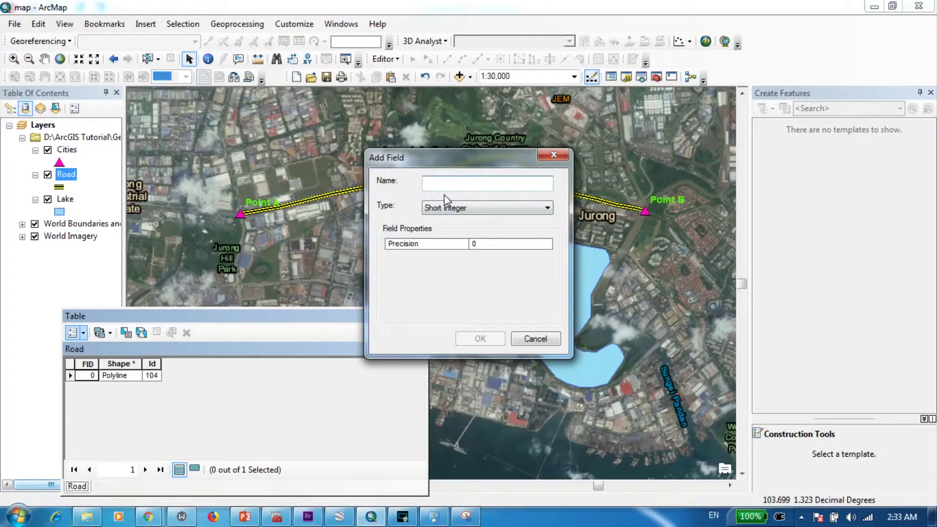
{"action": "type", "text": "Length"}
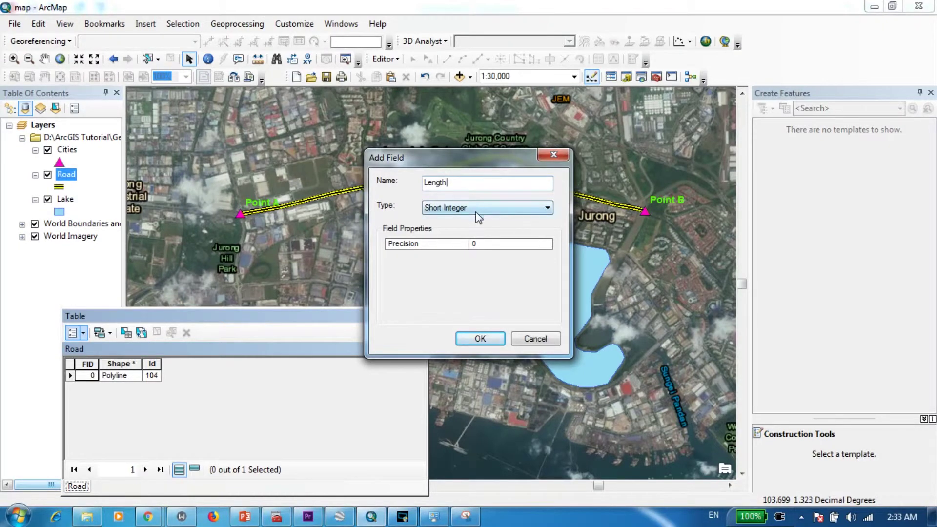
{"action": "left_click", "coordinate": [473, 338]}
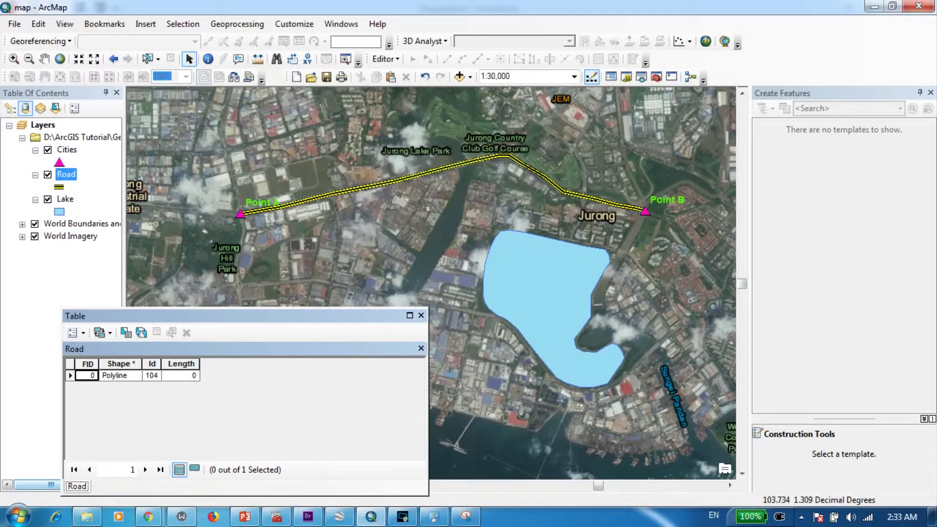
- Calculate the Length column as road length in Meters, giving 4927
{"action": "left_click", "coordinate": [184, 364]}
{"action": "right_click", "coordinate": [188, 369]}
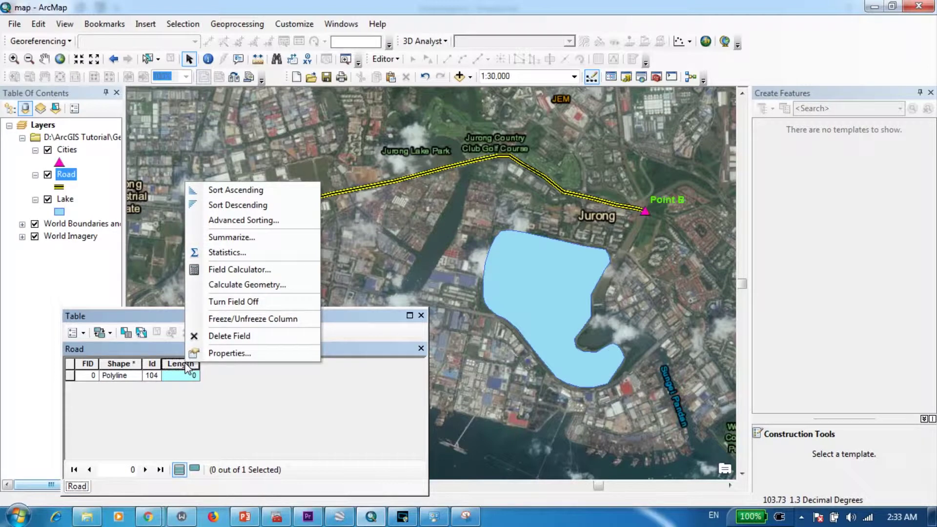
{"action": "left_click", "coordinate": [241, 287]}
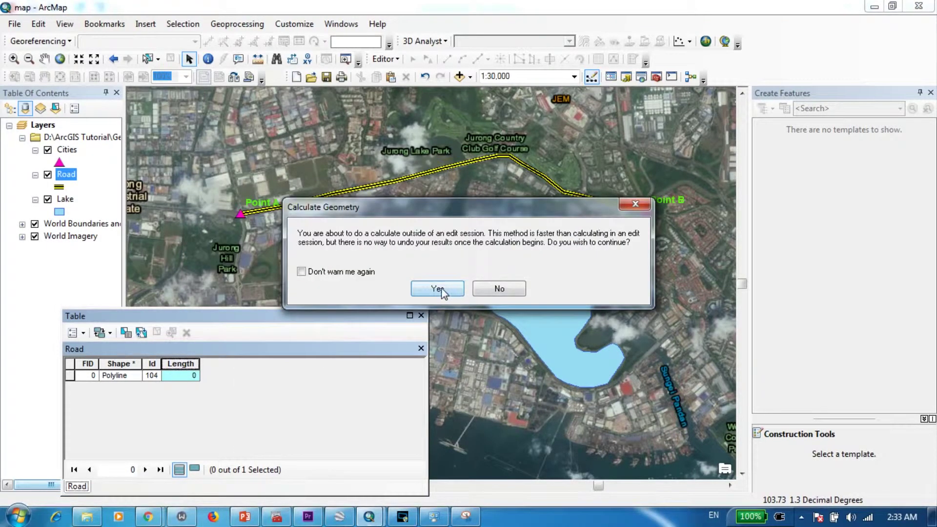
{"action": "left_click", "coordinate": [441, 288]}
{"action": "left_click_drag", "start_coordinate": [416, 156], "coordinate": [333, 148]}
{"action": "left_click_drag", "start_coordinate": [294, 215], "coordinate": [392, 218]}
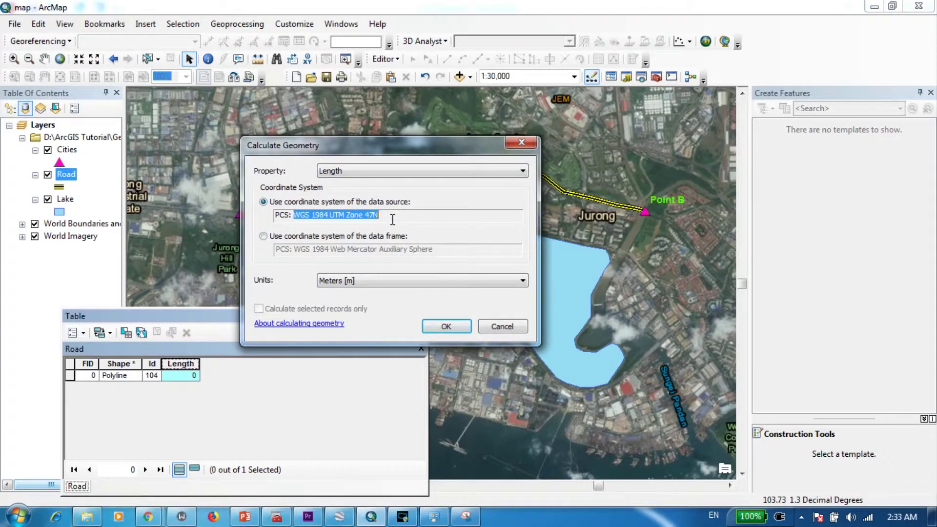
{"action": "left_click", "coordinate": [370, 172]}
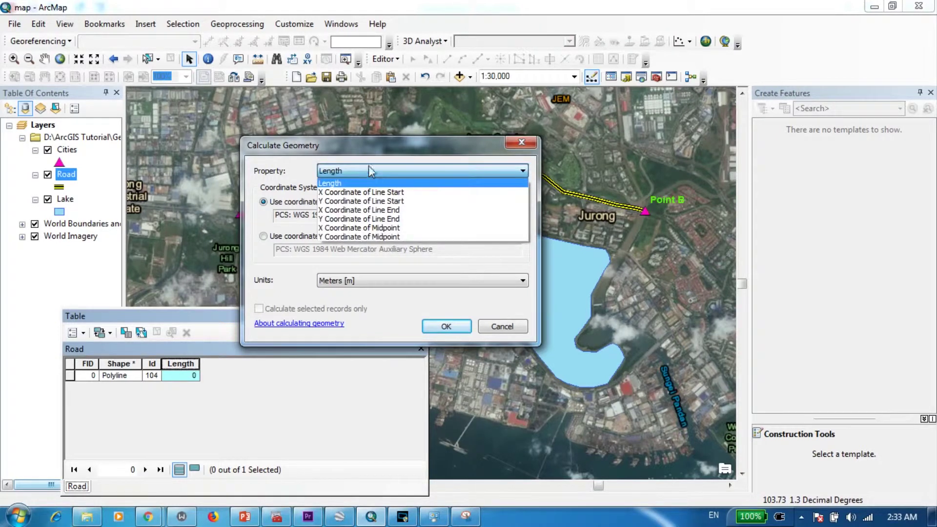
{"action": "left_click", "coordinate": [332, 183]}
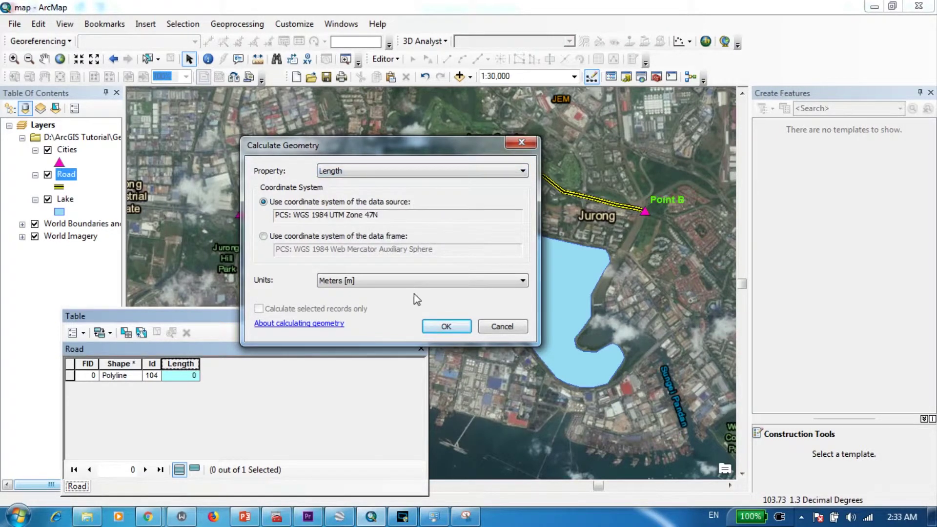
{"action": "left_click", "coordinate": [352, 282]}
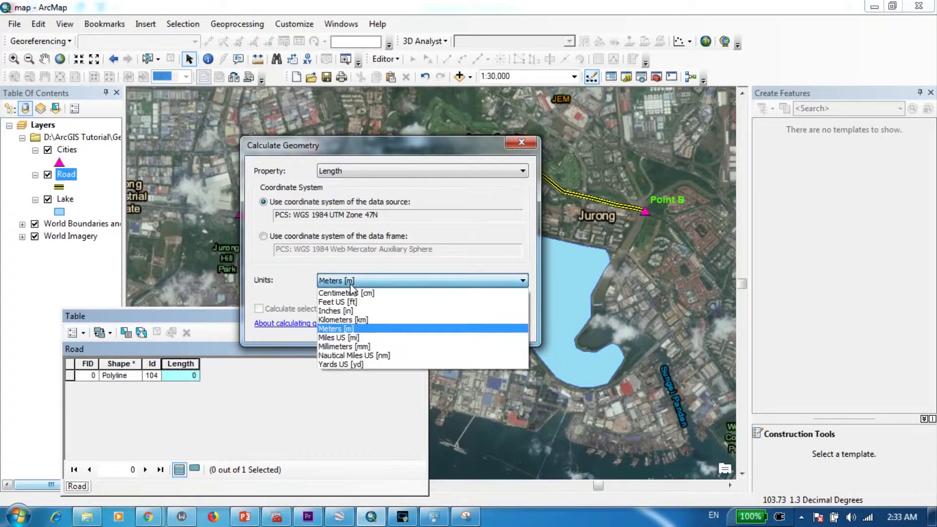
{"action": "left_click", "coordinate": [359, 330]}
{"action": "left_click", "coordinate": [446, 327]}
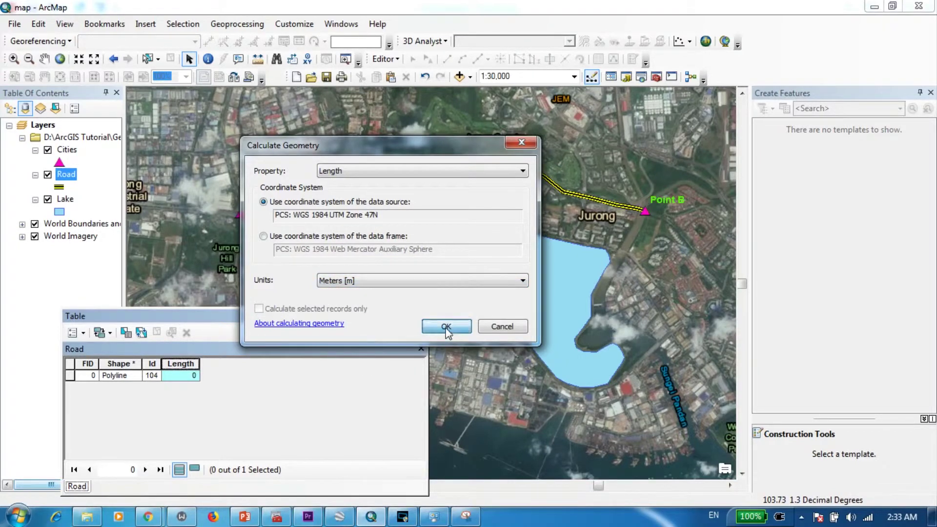
{"action": "left_click", "coordinate": [429, 290]}
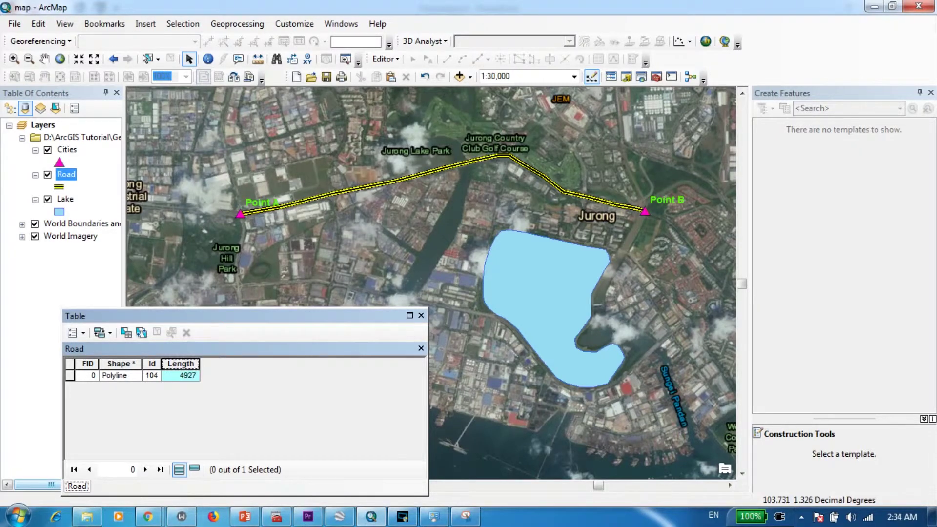
- Add a Double field named X_Coord to the Road table
{"action": "left_click", "coordinate": [83, 332]}
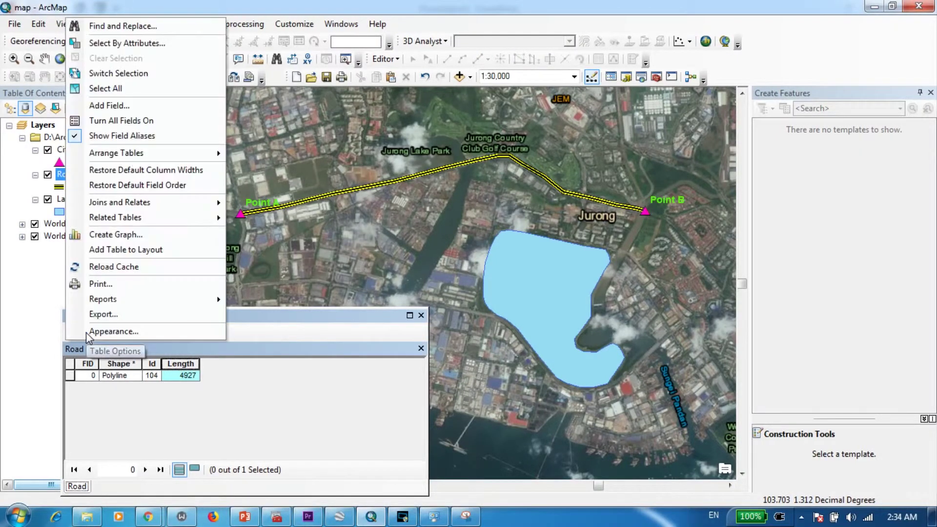
{"action": "left_click", "coordinate": [125, 112]}
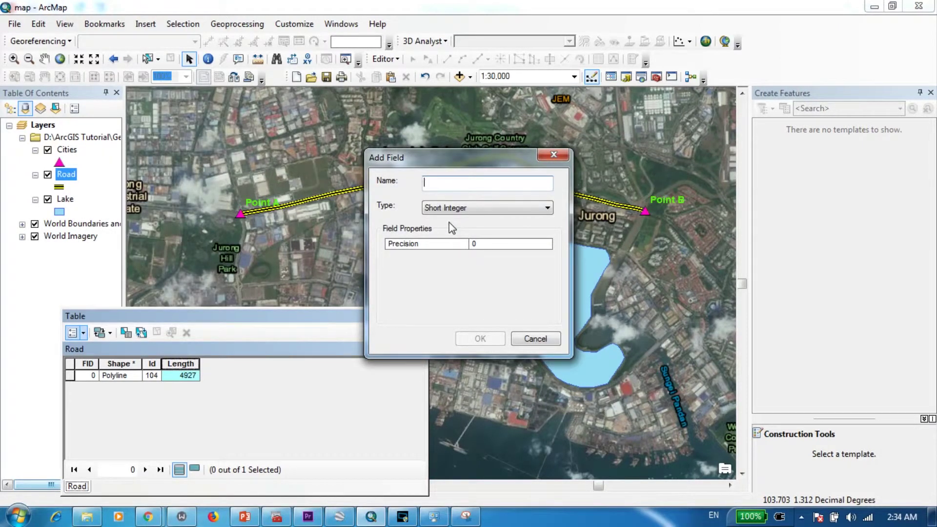
{"action": "type", "text": "X_"}
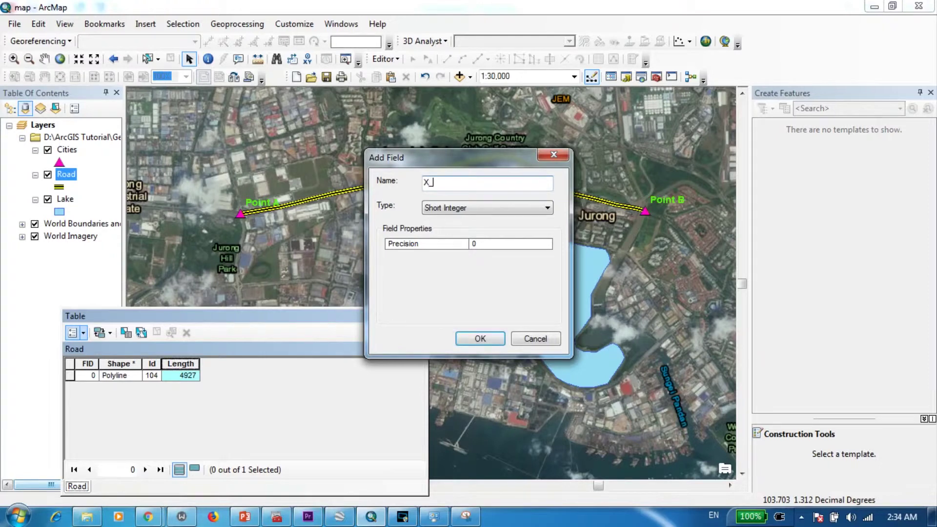
{"action": "type", "text": "Coord"}
{"action": "left_click", "coordinate": [487, 207]}
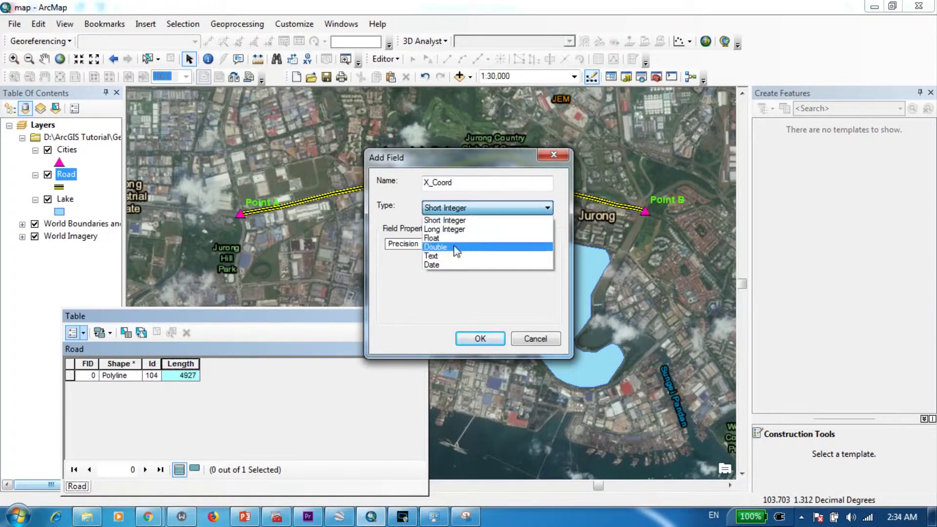
{"action": "left_click", "coordinate": [447, 247]}
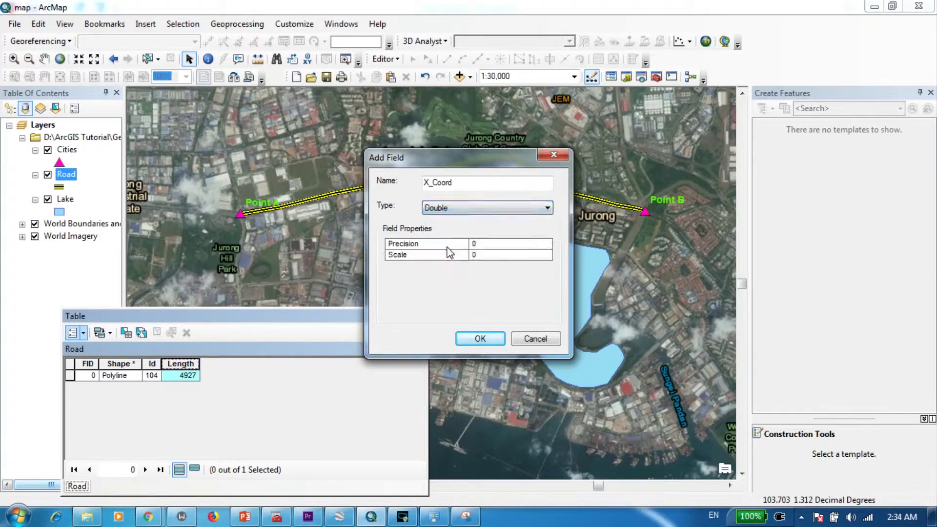
{"action": "left_click", "coordinate": [482, 340]}
- Add a second Double field named Y_Coord to the Road table
{"action": "left_click", "coordinate": [86, 333]}
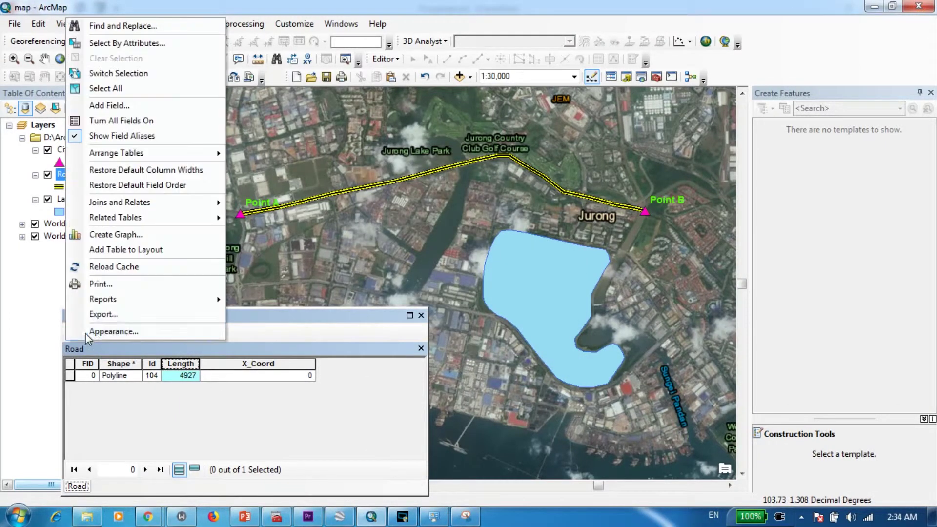
{"action": "left_click", "coordinate": [130, 104]}
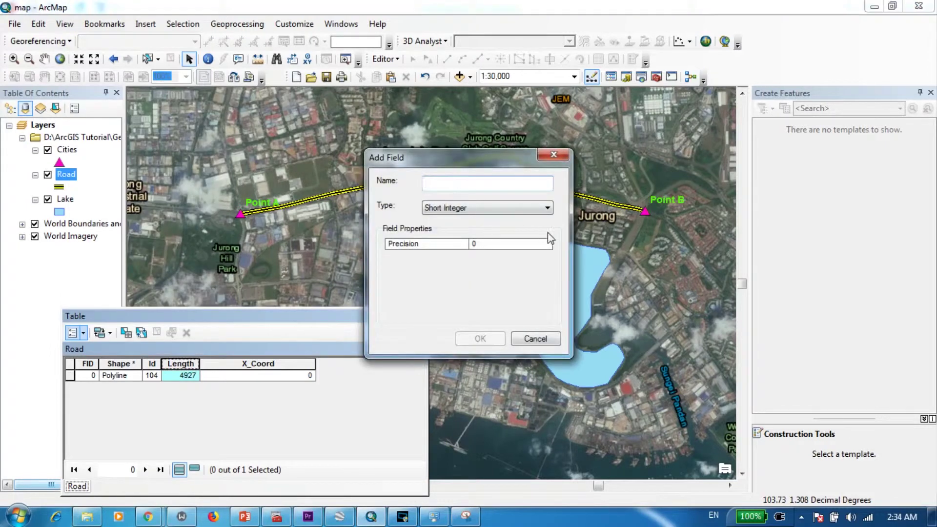
{"action": "type", "text": "Y_C"}
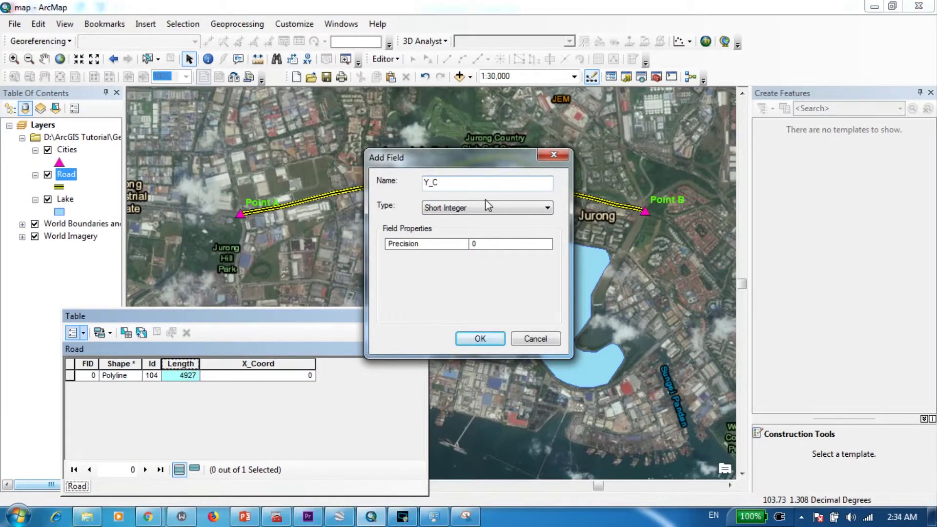
{"action": "type", "text": "oord"}
{"action": "left_click", "coordinate": [454, 211]}
{"action": "left_click", "coordinate": [455, 247]}
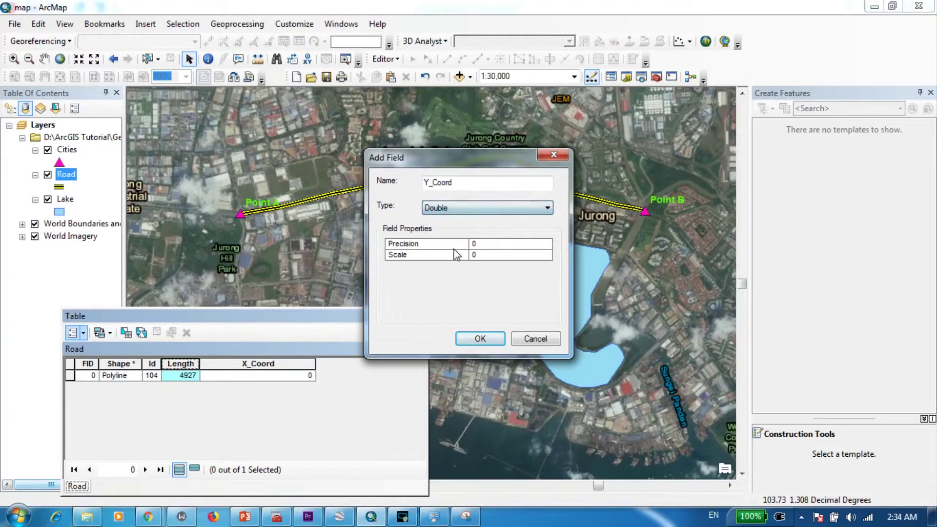
{"action": "left_click", "coordinate": [480, 339]}
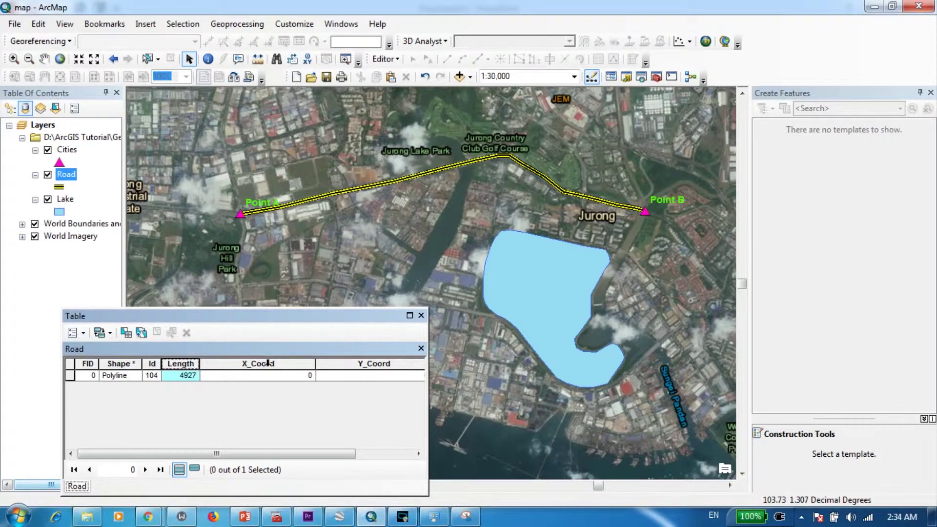
{"action": "left_click", "coordinate": [267, 364]}
- Calculate X_Coord as X Coordinate of Midpoint in Decimal Degrees, giving 103.731681
{"action": "right_click", "coordinate": [271, 369]}
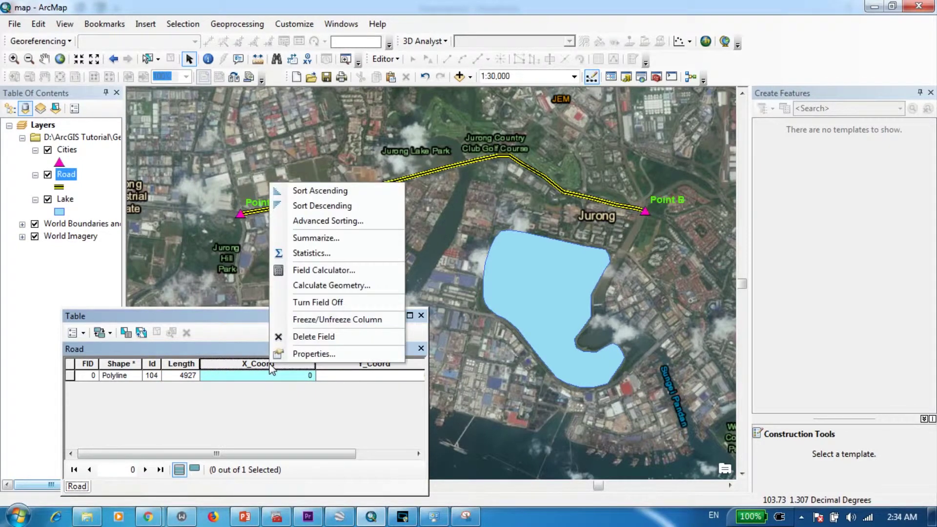
{"action": "left_click", "coordinate": [324, 286]}
{"action": "left_click", "coordinate": [437, 289]}
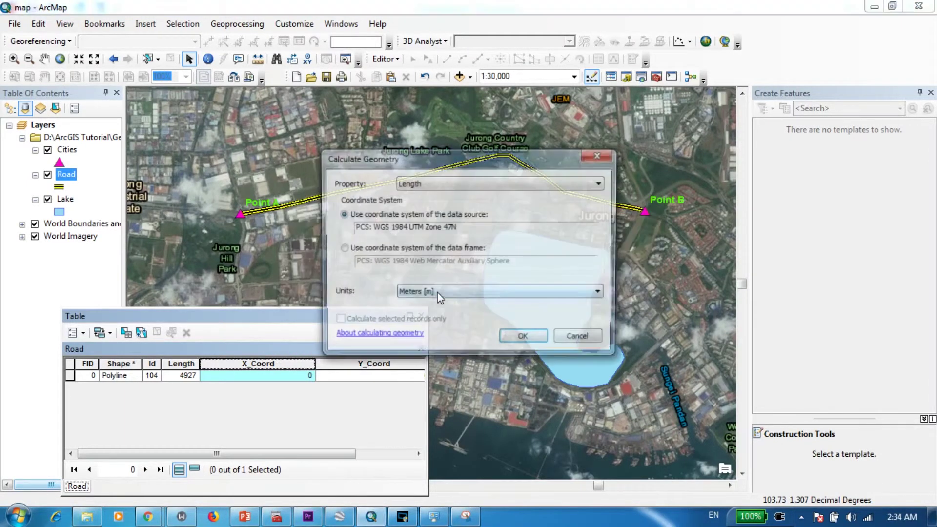
{"action": "left_click_drag", "start_coordinate": [444, 166], "coordinate": [320, 141]}
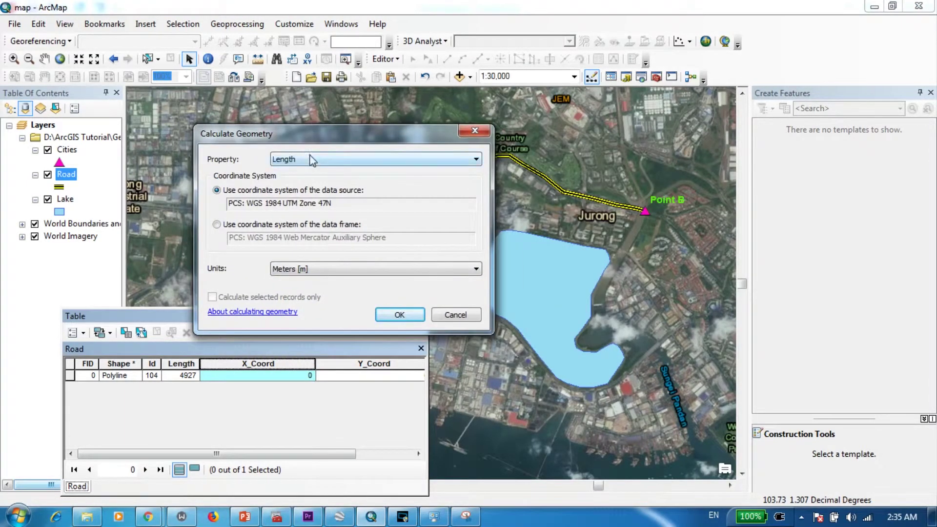
{"action": "left_click", "coordinate": [311, 159]}
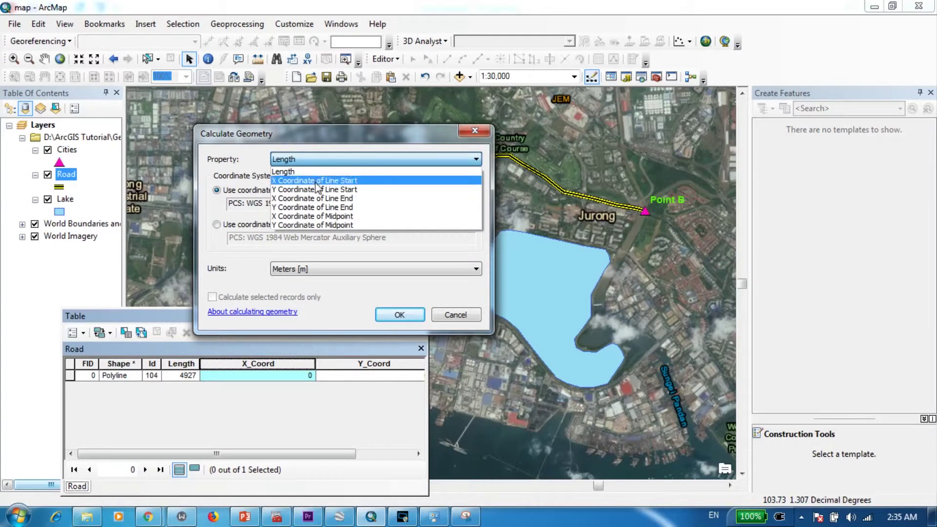
{"action": "left_click", "coordinate": [320, 218]}
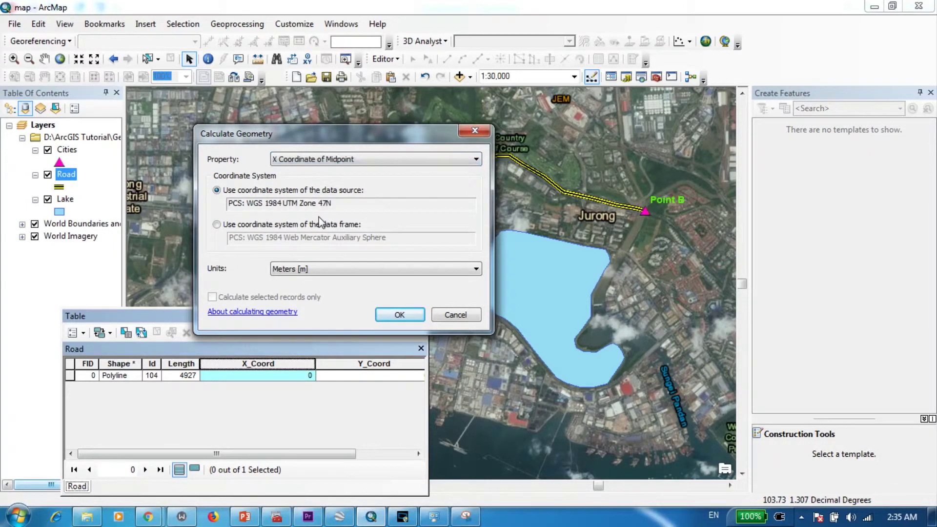
{"action": "left_click", "coordinate": [314, 269]}
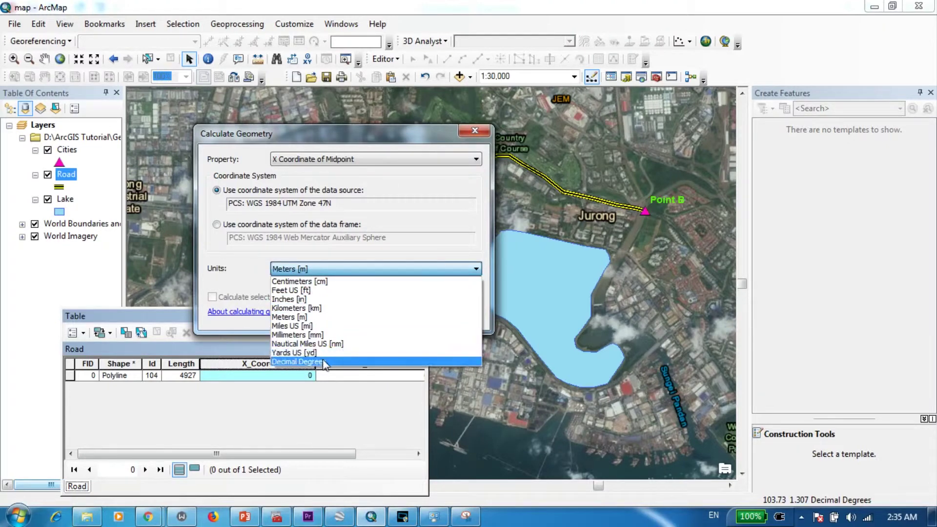
{"action": "left_click", "coordinate": [322, 361]}
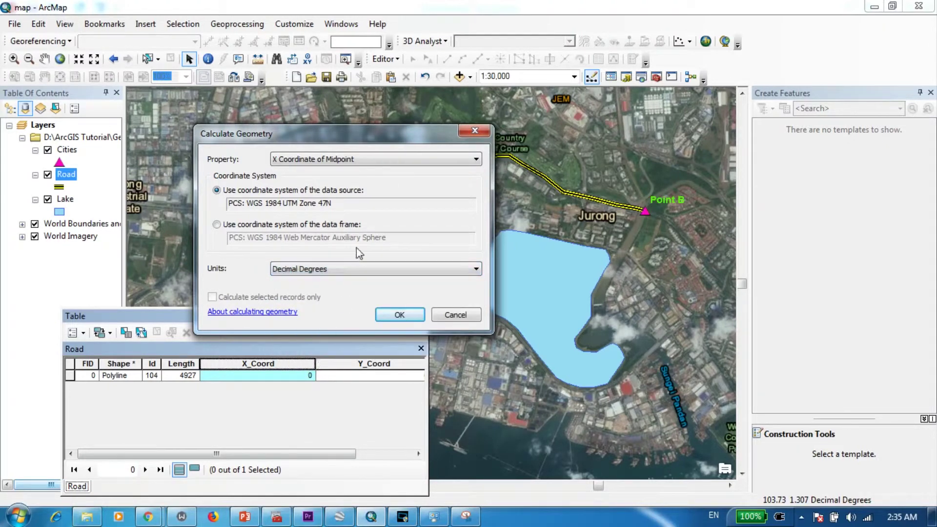
{"action": "left_click", "coordinate": [408, 316]}
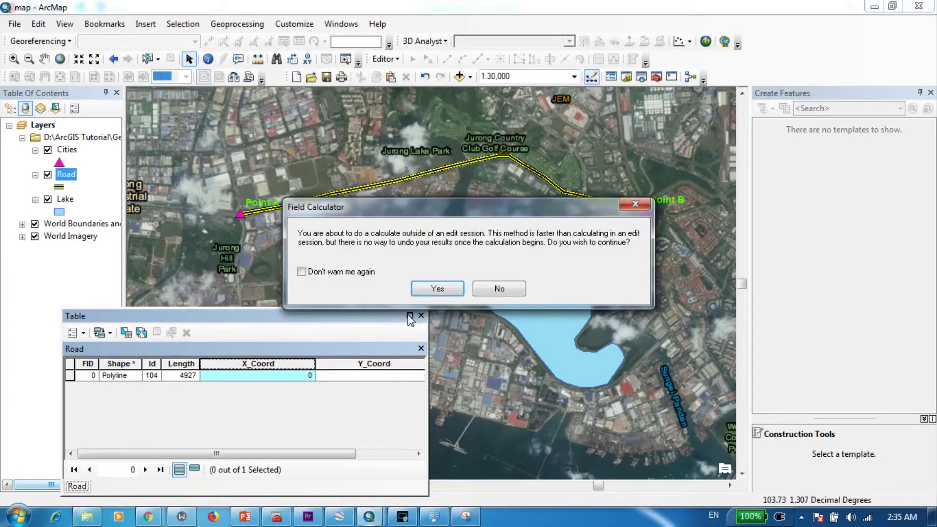
{"action": "left_click", "coordinate": [436, 289]}
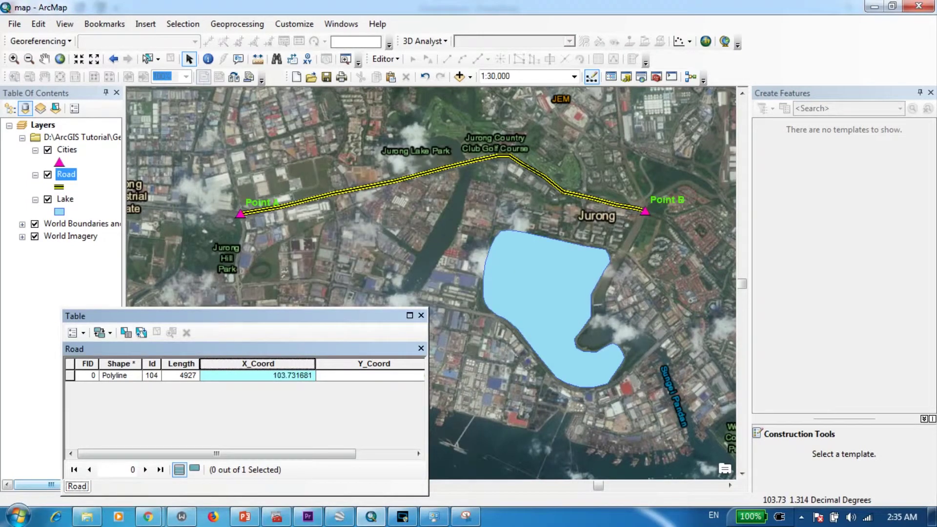
- Calculate Y_Coord as the midpoint Y coordinate in Decimal Degrees (1.326414), then close the Road table
{"action": "left_click", "coordinate": [373, 364]}
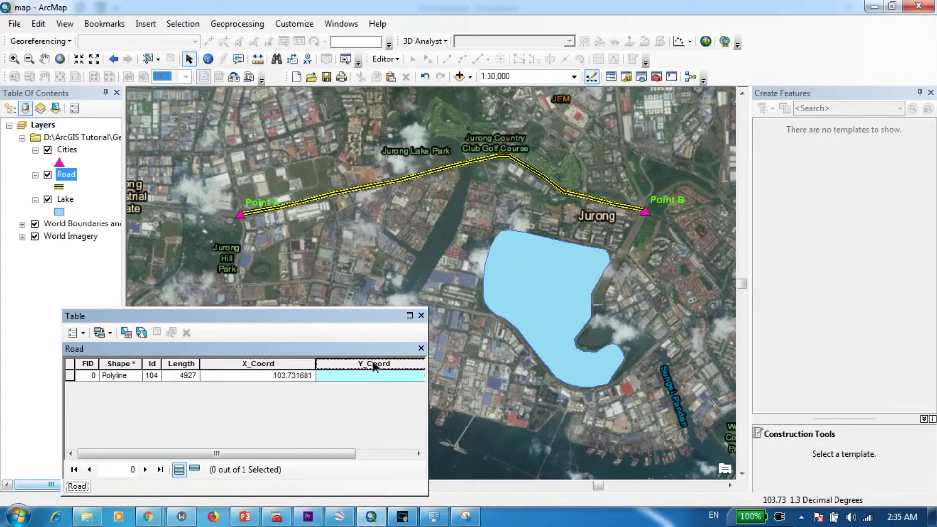
{"action": "right_click", "coordinate": [373, 365]}
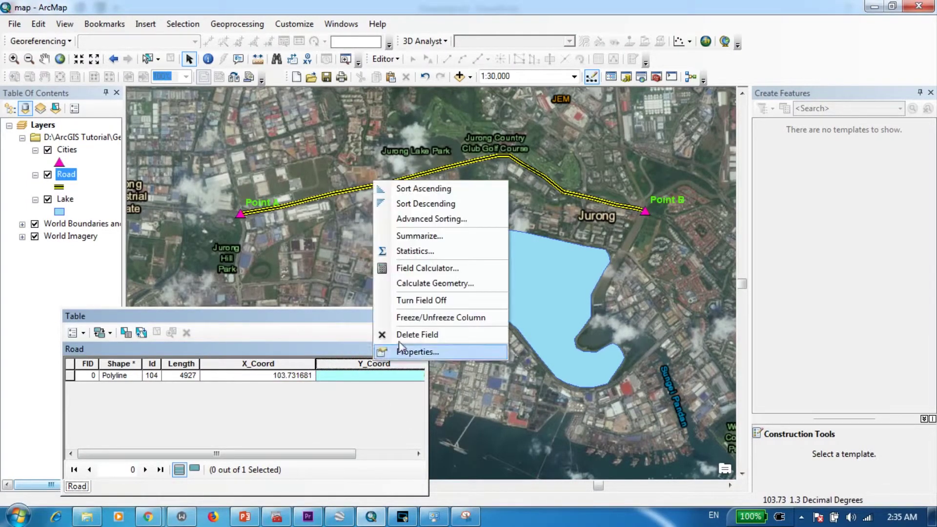
{"action": "left_click", "coordinate": [445, 289]}
{"action": "left_click", "coordinate": [429, 286]}
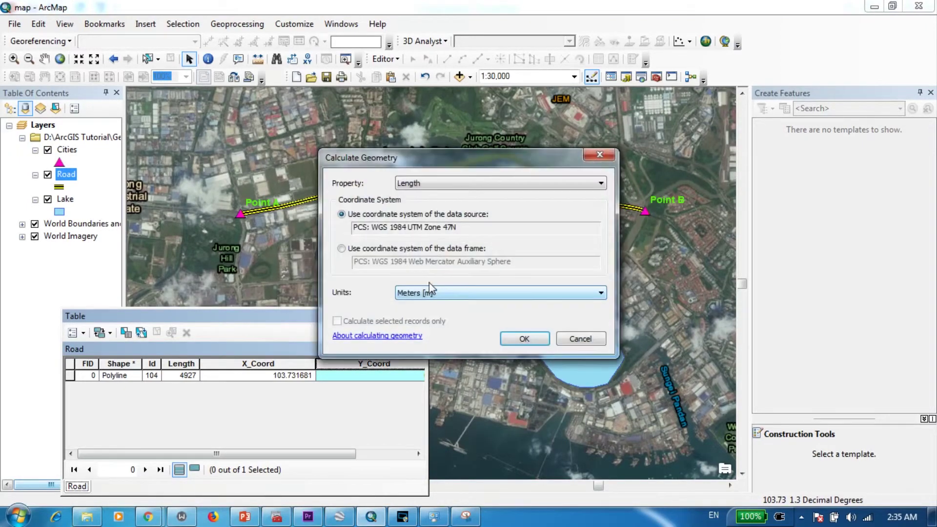
{"action": "left_click", "coordinate": [438, 184]}
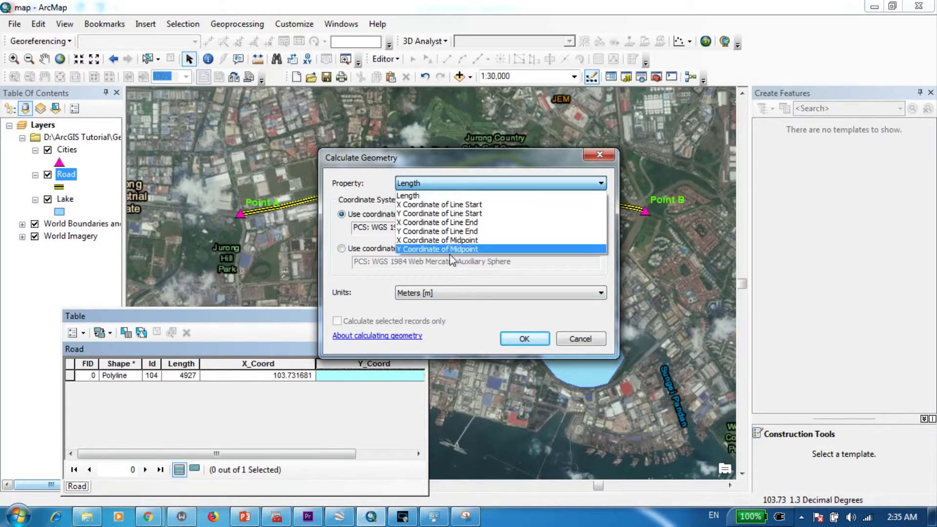
{"action": "left_click", "coordinate": [443, 249]}
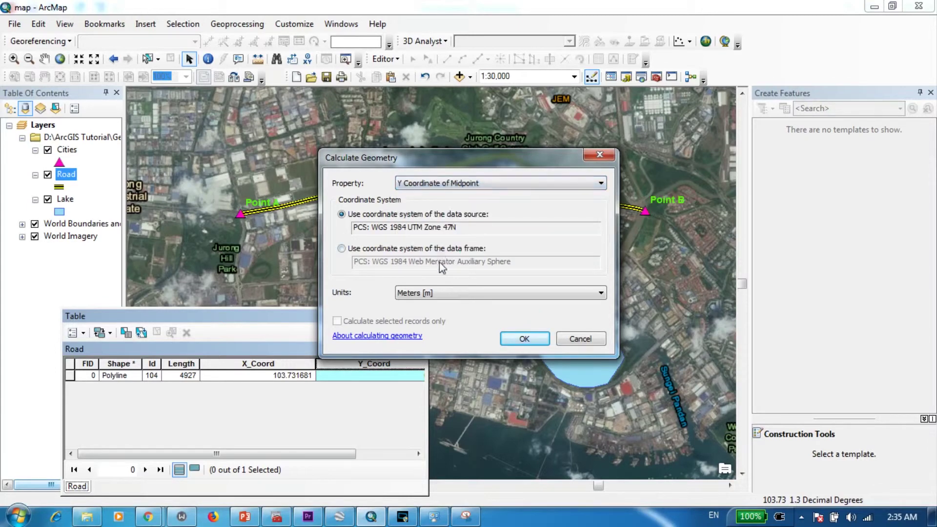
{"action": "left_click", "coordinate": [445, 294]}
{"action": "left_click", "coordinate": [434, 385]}
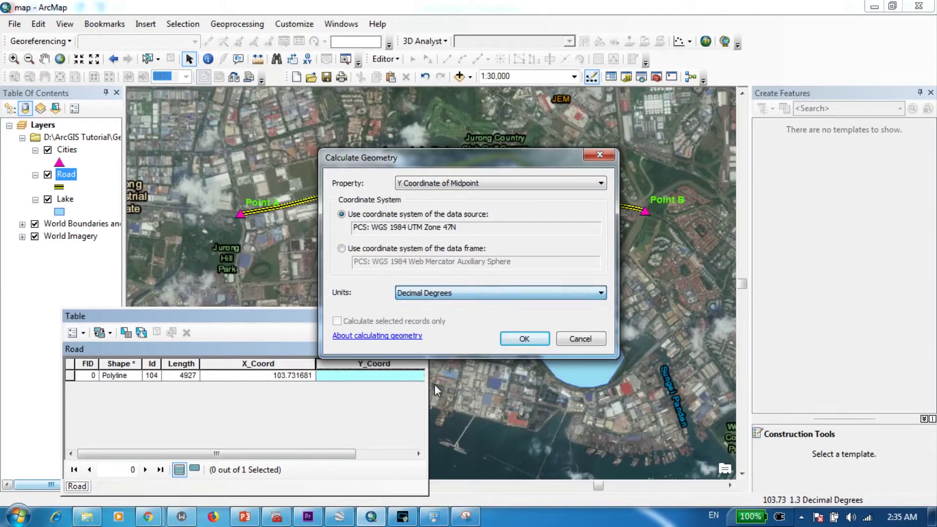
{"action": "left_click", "coordinate": [524, 339]}
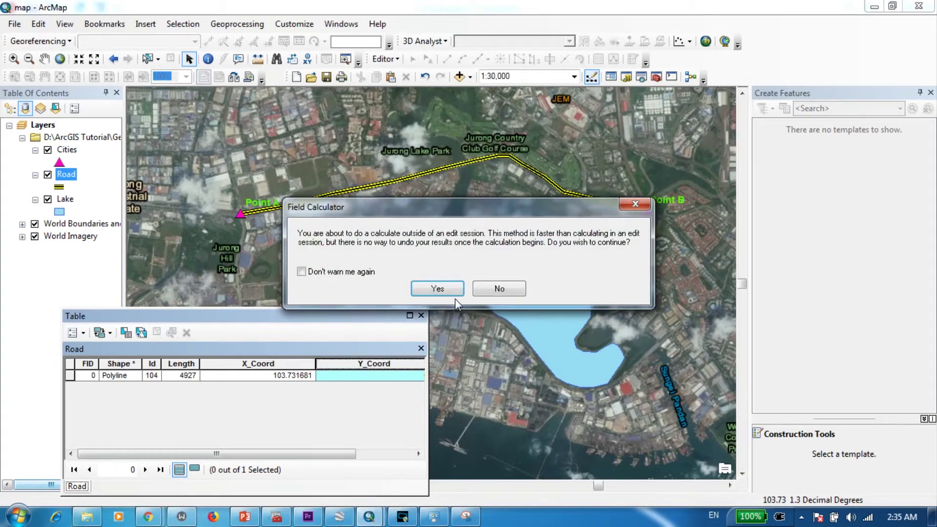
{"action": "left_click", "coordinate": [440, 288]}
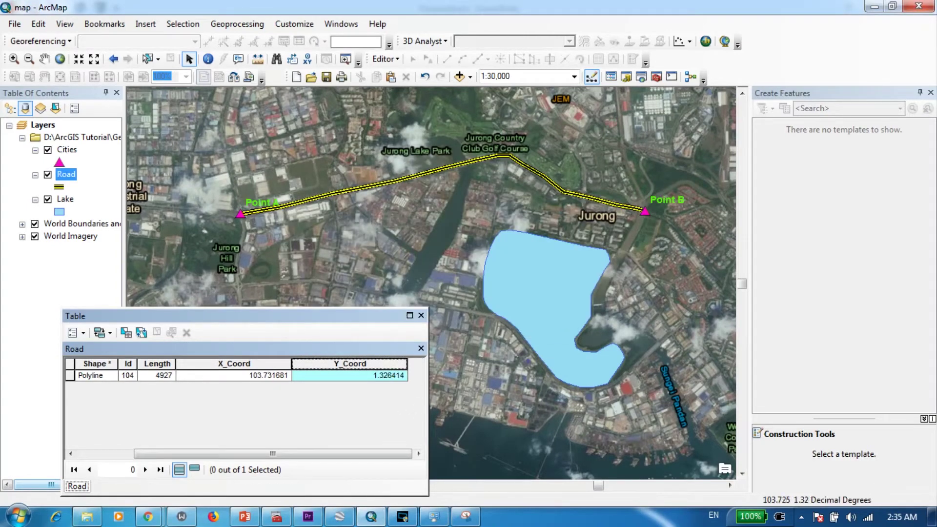
{"action": "left_click", "coordinate": [420, 315]}
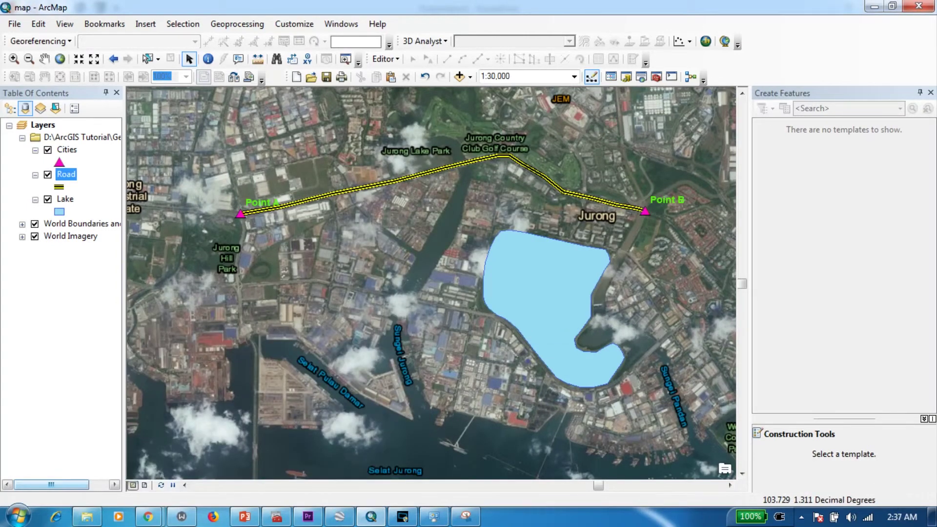